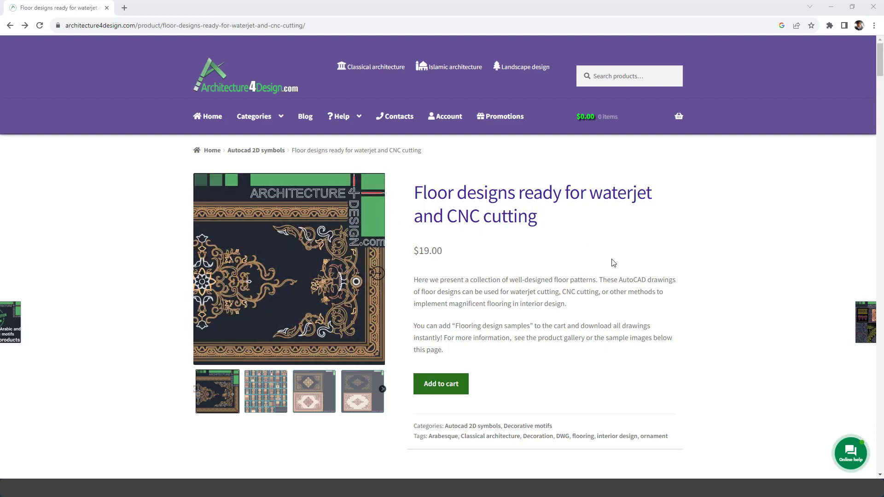
Step: Scroll through the product page's gallery of AutoCAD DWG rectangular and circular floor patterns
{"action": "scroll", "coordinate": [392, 282], "scroll_direction": "down", "scroll_amount": 4}
{"action": "scroll", "coordinate": [414, 302], "scroll_direction": "down", "scroll_amount": 5}
{"action": "scroll", "coordinate": [513, 290], "scroll_direction": "down", "scroll_amount": 4}
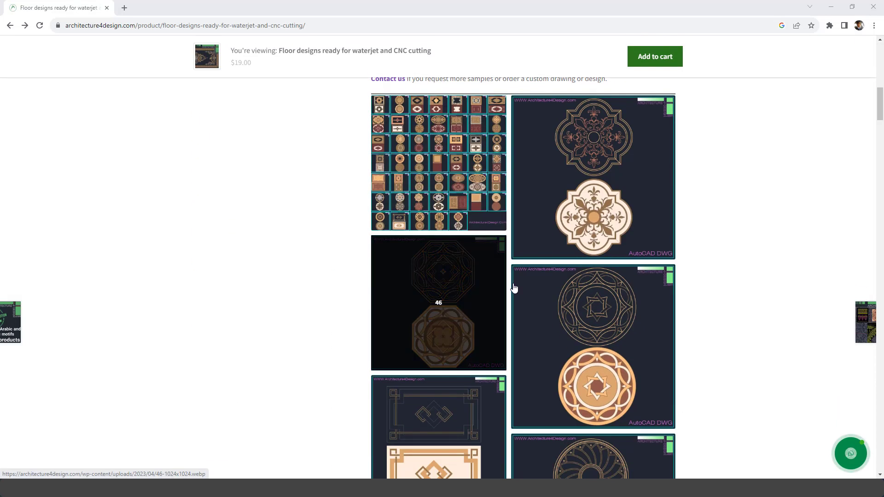
{"action": "scroll", "coordinate": [539, 287], "scroll_direction": "down", "scroll_amount": 5}
{"action": "scroll", "coordinate": [593, 288], "scroll_direction": "down", "scroll_amount": 2}
{"action": "scroll", "coordinate": [596, 288], "scroll_direction": "down", "scroll_amount": 2}
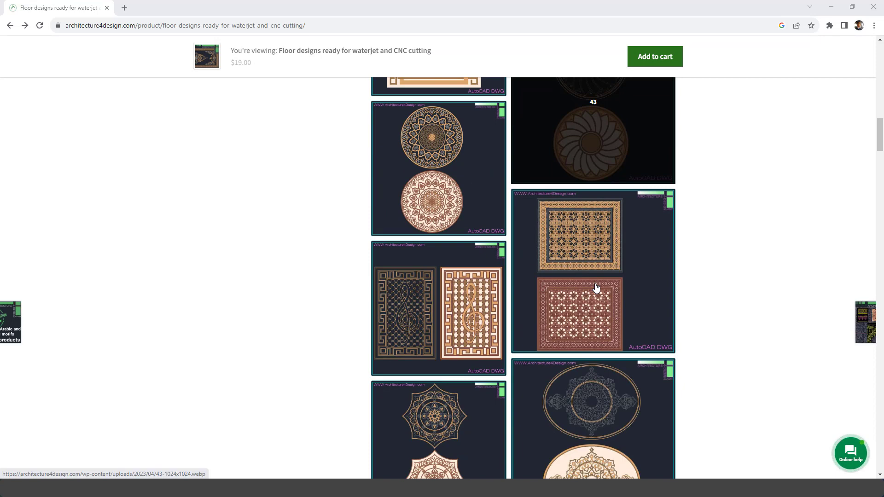
{"action": "scroll", "coordinate": [597, 288], "scroll_direction": "down", "scroll_amount": 3}
{"action": "scroll", "coordinate": [596, 288], "scroll_direction": "down", "scroll_amount": 3}
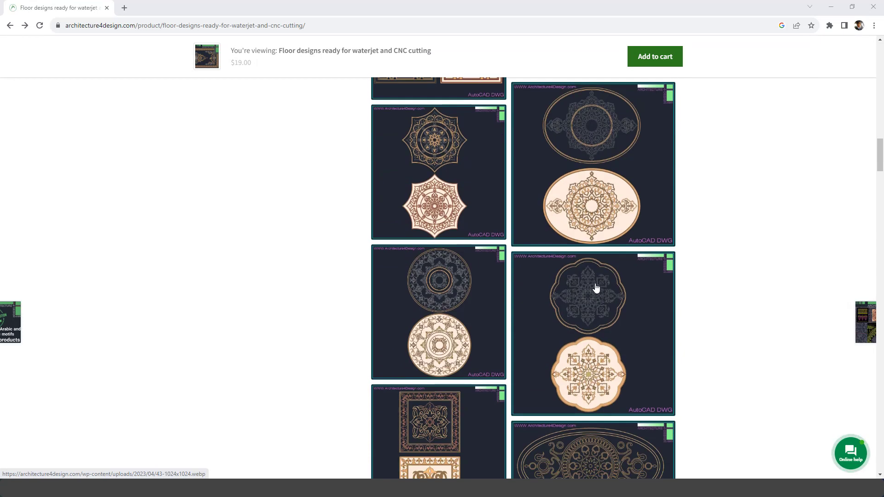
{"action": "scroll", "coordinate": [596, 288], "scroll_direction": "down", "scroll_amount": 2}
{"action": "scroll", "coordinate": [596, 288], "scroll_direction": "down", "scroll_amount": 3}
{"action": "scroll", "coordinate": [597, 287], "scroll_direction": "down", "scroll_amount": 3}
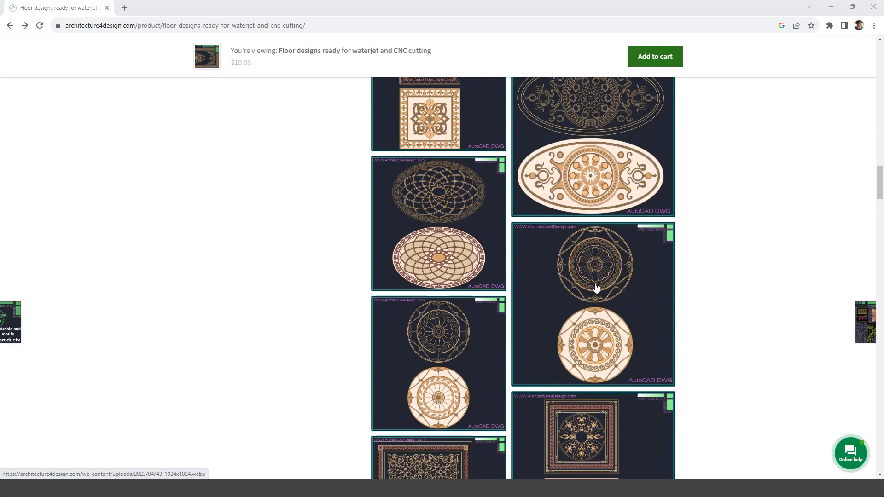
{"action": "scroll", "coordinate": [596, 287], "scroll_direction": "down", "scroll_amount": 2}
{"action": "scroll", "coordinate": [596, 287], "scroll_direction": "down", "scroll_amount": 2}
{"action": "scroll", "coordinate": [596, 287], "scroll_direction": "down", "scroll_amount": 2}
{"action": "scroll", "coordinate": [596, 288], "scroll_direction": "down", "scroll_amount": 3}
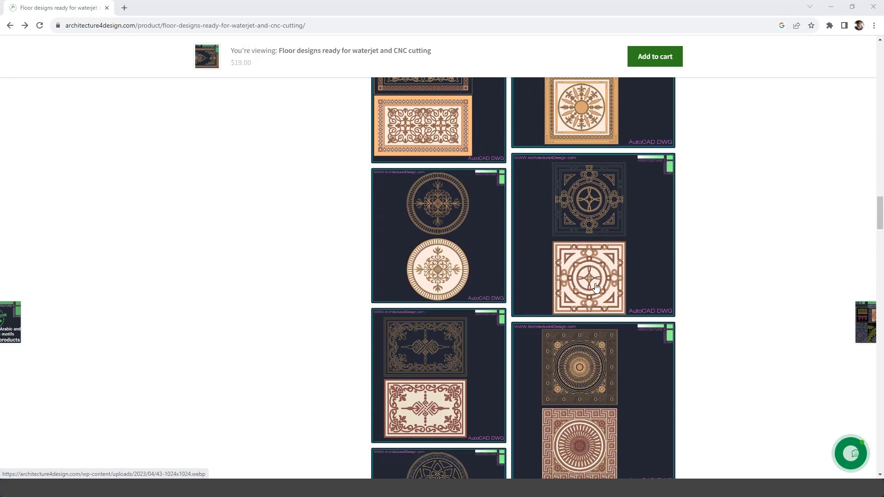
{"action": "scroll", "coordinate": [596, 288], "scroll_direction": "down", "scroll_amount": 3}
{"action": "scroll", "coordinate": [596, 288], "scroll_direction": "down", "scroll_amount": 3}
{"action": "scroll", "coordinate": [596, 287], "scroll_direction": "down", "scroll_amount": 3}
{"action": "scroll", "coordinate": [596, 288], "scroll_direction": "down", "scroll_amount": 3}
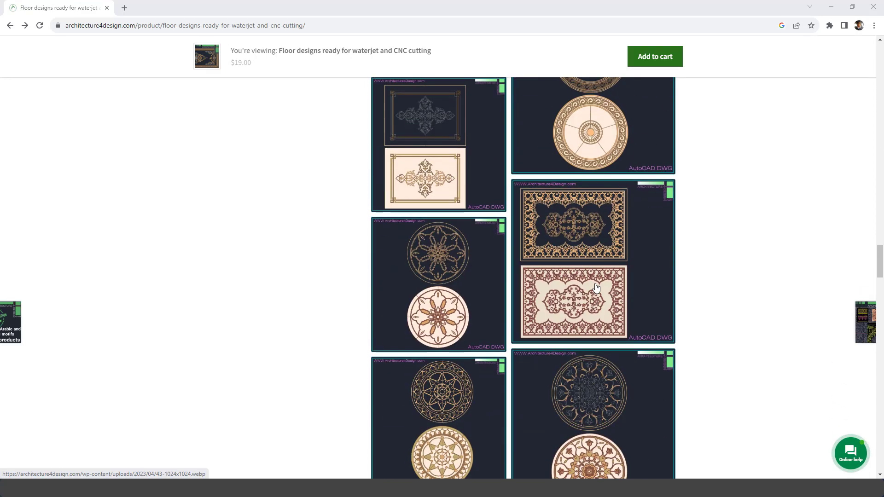
Step: Bring the Pinterest pins back, view the geometric pencil sketch pin, and return to results
{"action": "left_click", "coordinate": [831, 7]}
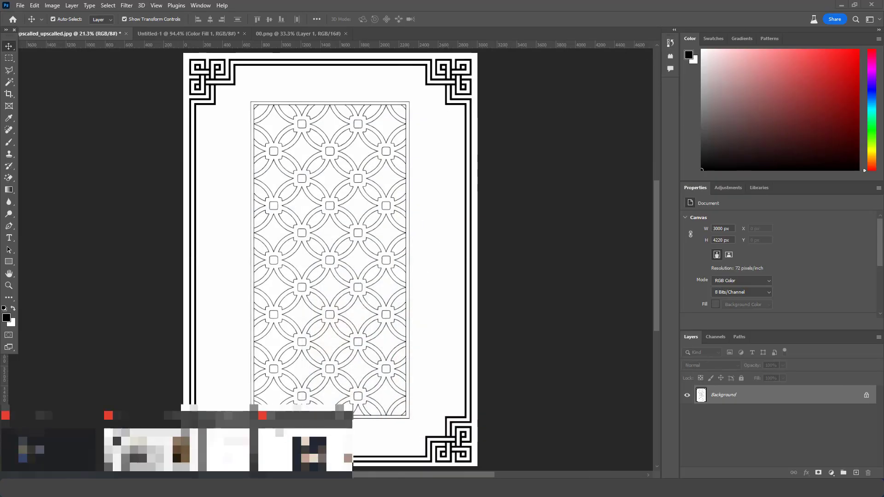
{"action": "left_click", "coordinate": [147, 449]}
{"action": "scroll", "coordinate": [370, 258], "scroll_direction": "down", "scroll_amount": 5}
{"action": "scroll", "coordinate": [369, 229], "scroll_direction": "down", "scroll_amount": 5}
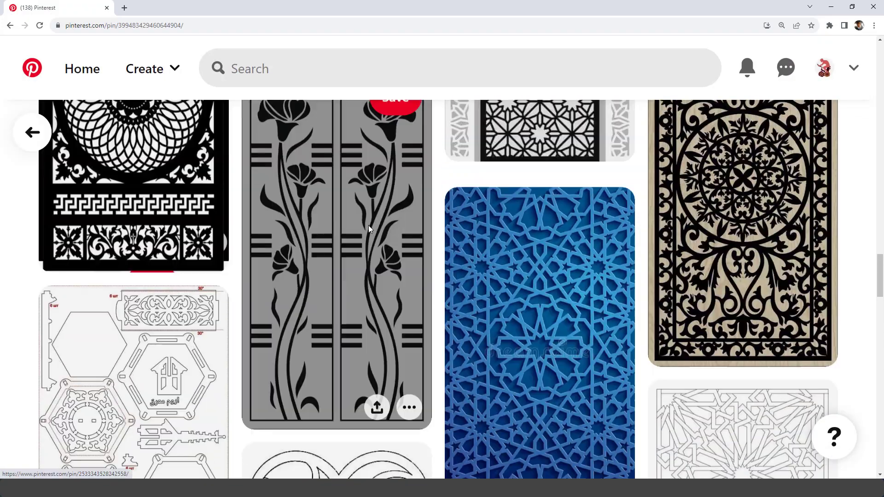
{"action": "left_click", "coordinate": [369, 229]}
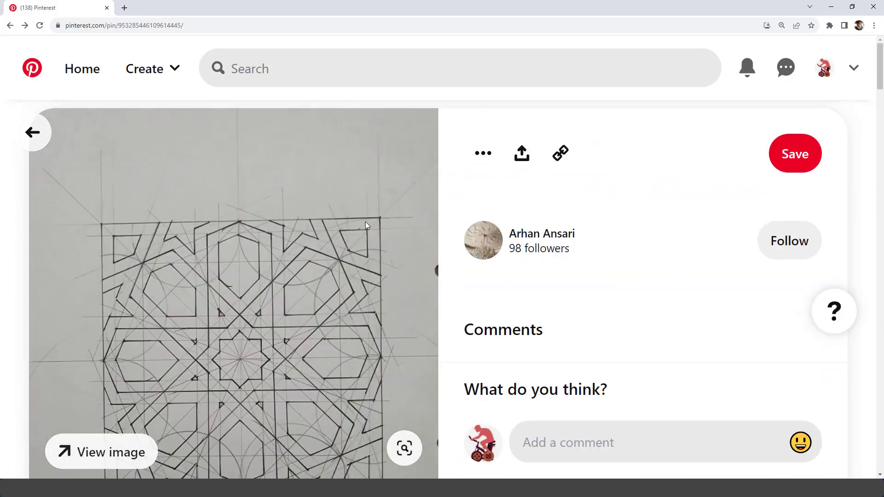
{"action": "key", "text": "alt+Left"}
Step: Edit the 'circular islamic art floor outline' search query and open the pencil sketch pin
{"action": "left_click_drag", "start_coordinate": [389, 69], "coordinate": [207, 61]}
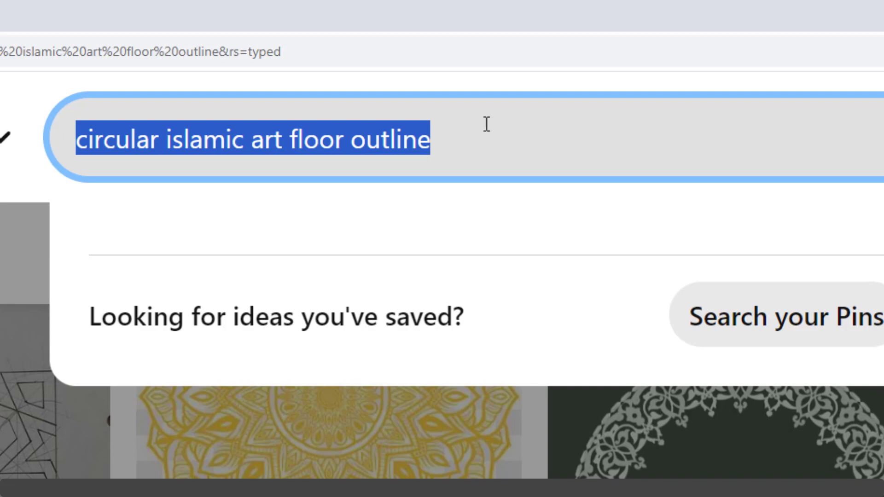
{"action": "left_click", "coordinate": [391, 67]}
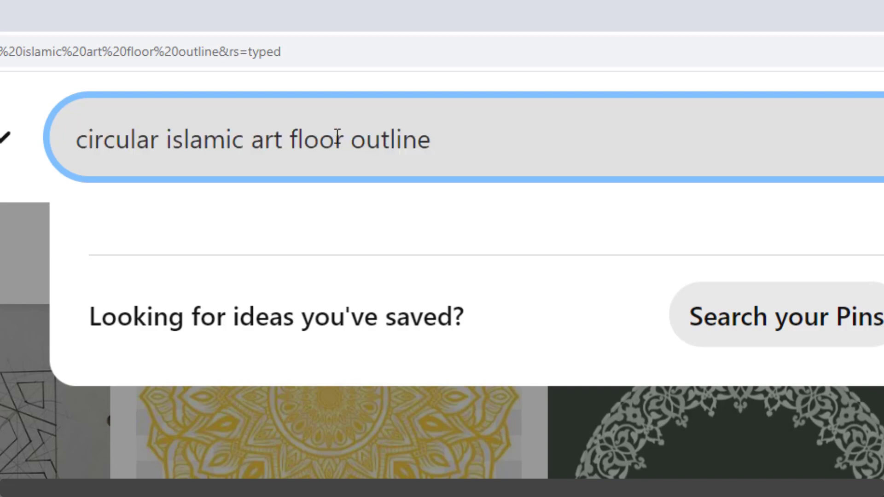
{"action": "left_click_drag", "start_coordinate": [352, 138], "coordinate": [436, 138]}
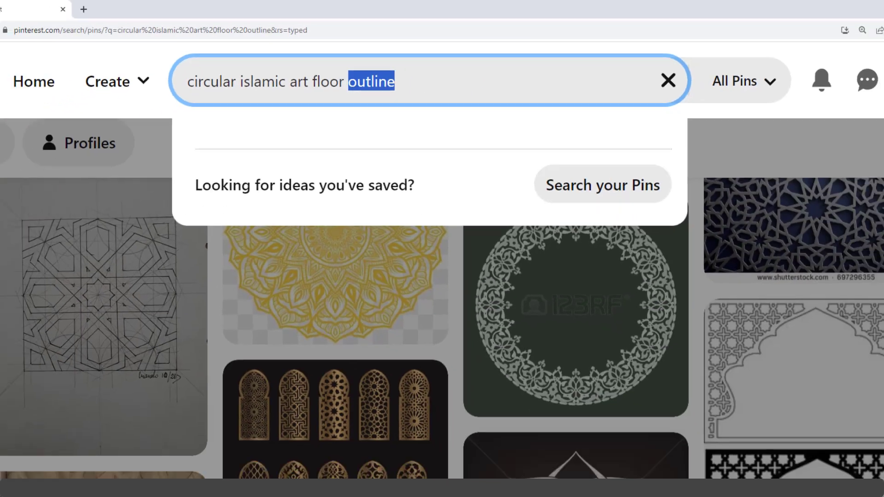
{"action": "left_click", "coordinate": [8, 228]}
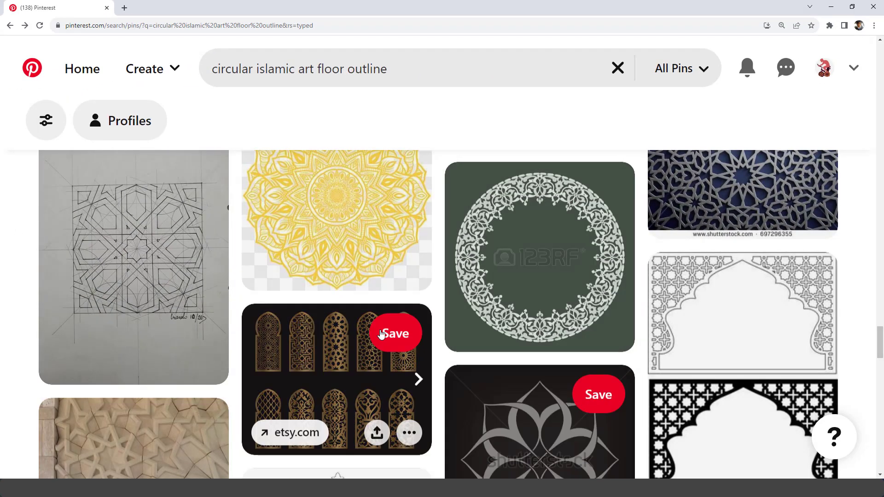
{"action": "left_click", "coordinate": [131, 256]}
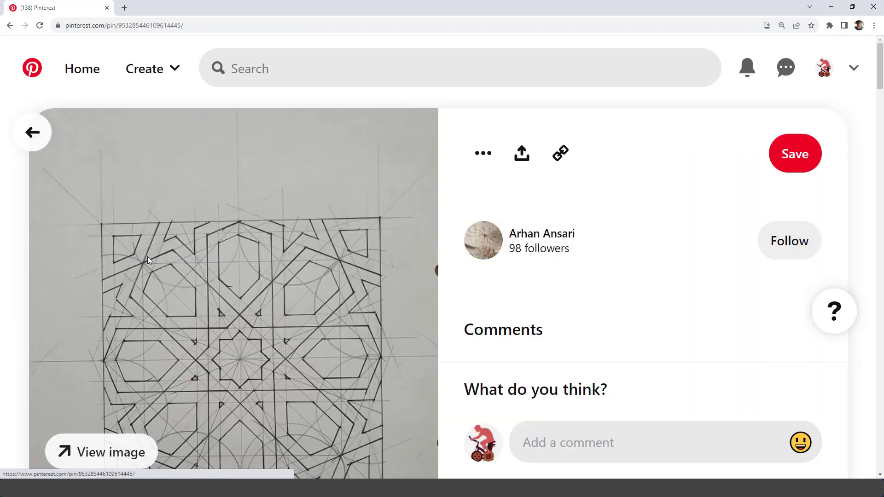
{"action": "scroll", "coordinate": [298, 253], "scroll_direction": "down", "scroll_amount": 4}
{"action": "scroll", "coordinate": [298, 253], "scroll_direction": "down", "scroll_amount": 4}
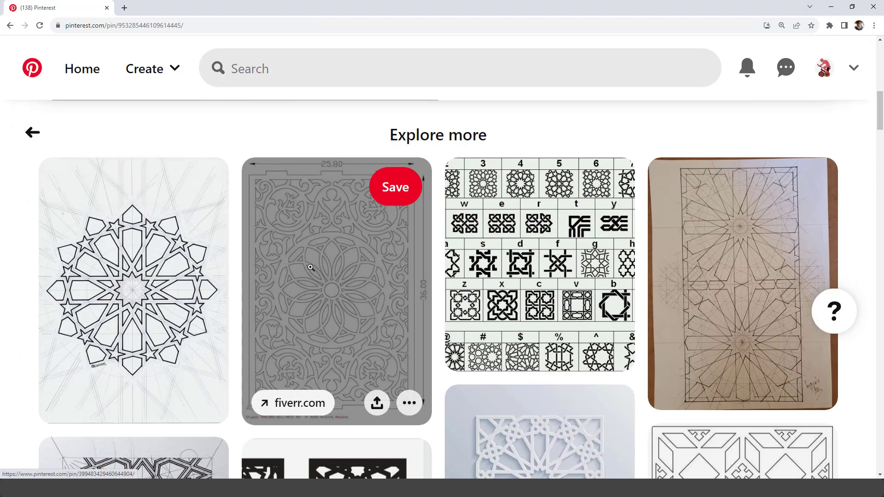
Step: Open the fiverr floral panel pin and browse the Explore more references below it
{"action": "left_click", "coordinate": [309, 267]}
{"action": "scroll", "coordinate": [315, 253], "scroll_direction": "down", "scroll_amount": 5}
{"action": "scroll", "coordinate": [315, 256], "scroll_direction": "down", "scroll_amount": 6}
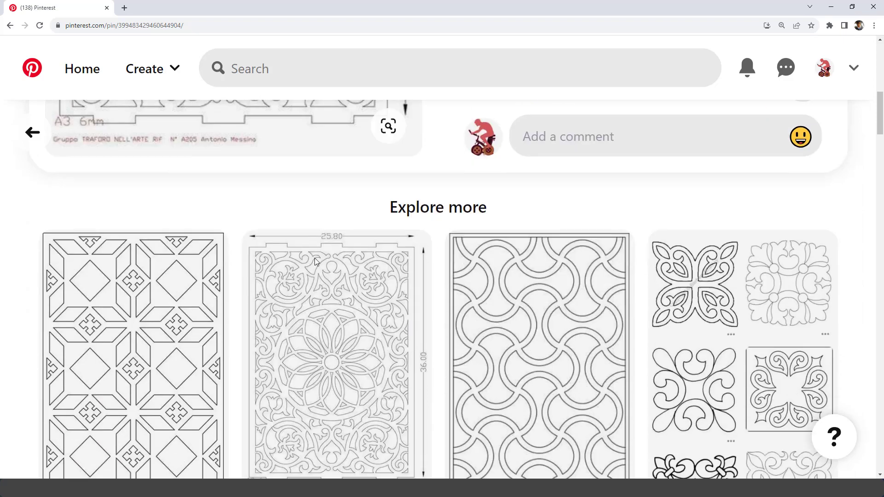
{"action": "scroll", "coordinate": [357, 307], "scroll_direction": "down", "scroll_amount": 2}
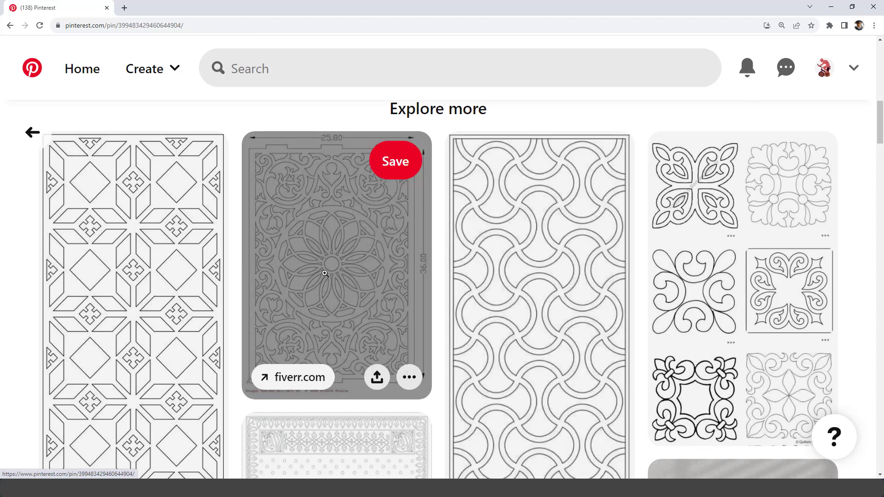
{"action": "scroll", "coordinate": [331, 242], "scroll_direction": "down", "scroll_amount": 2}
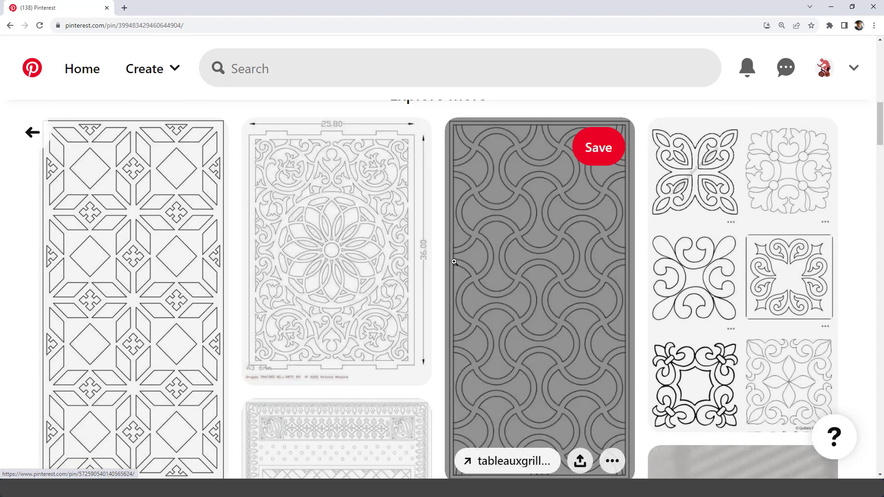
{"action": "scroll", "coordinate": [354, 252], "scroll_direction": "down", "scroll_amount": 3}
{"action": "scroll", "coordinate": [382, 262], "scroll_direction": "down", "scroll_amount": 3}
{"action": "scroll", "coordinate": [427, 280], "scroll_direction": "down", "scroll_amount": 4}
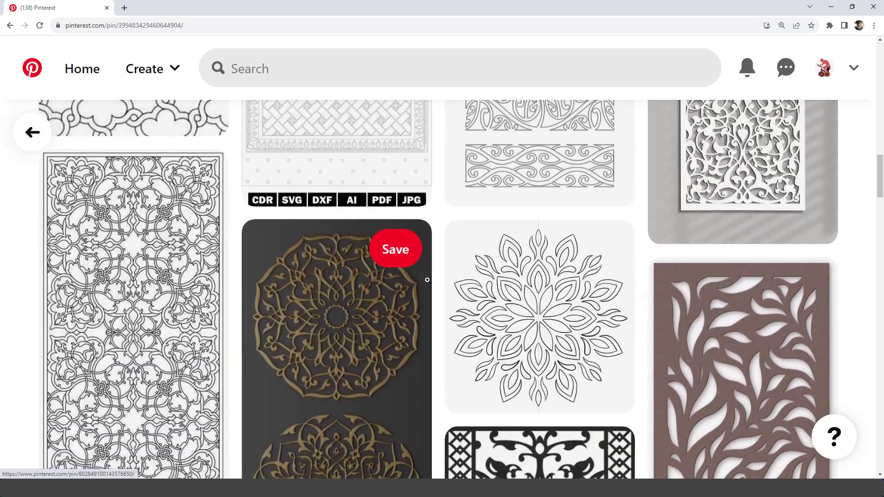
{"action": "scroll", "coordinate": [427, 282], "scroll_direction": "down", "scroll_amount": 3}
{"action": "scroll", "coordinate": [427, 284], "scroll_direction": "down", "scroll_amount": 5}
{"action": "scroll", "coordinate": [426, 285], "scroll_direction": "down", "scroll_amount": 3}
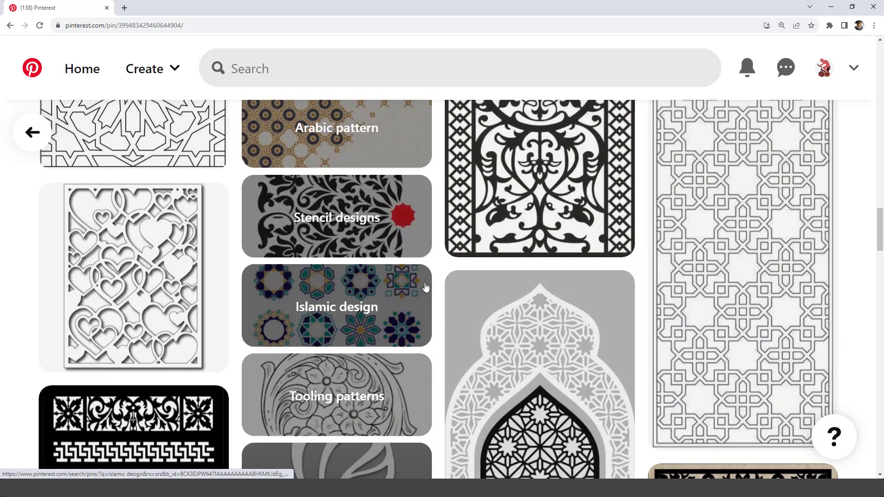
{"action": "scroll", "coordinate": [426, 286], "scroll_direction": "down", "scroll_amount": 1}
{"action": "scroll", "coordinate": [426, 287], "scroll_direction": "down", "scroll_amount": 4}
{"action": "scroll", "coordinate": [426, 286], "scroll_direction": "down", "scroll_amount": 3}
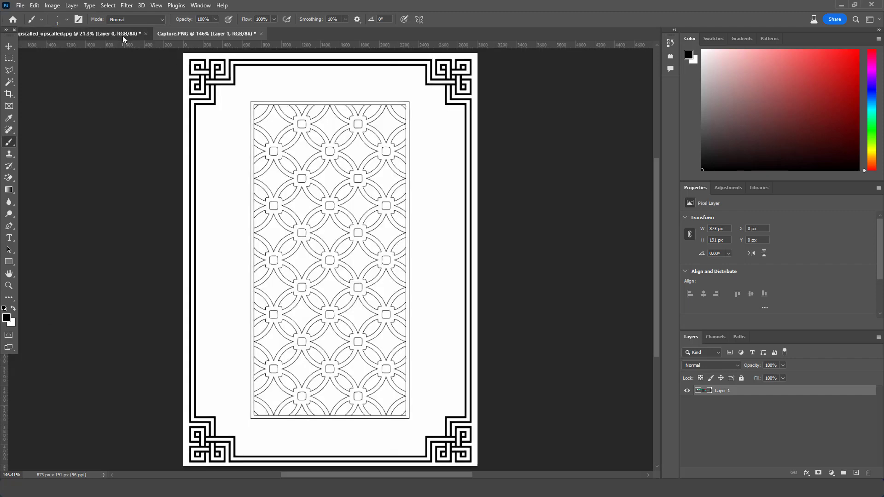
Step: On the upscaled pattern, select the top-left diamond with the Magic Wand in Add to selection mode
{"action": "left_click", "coordinate": [123, 36]}
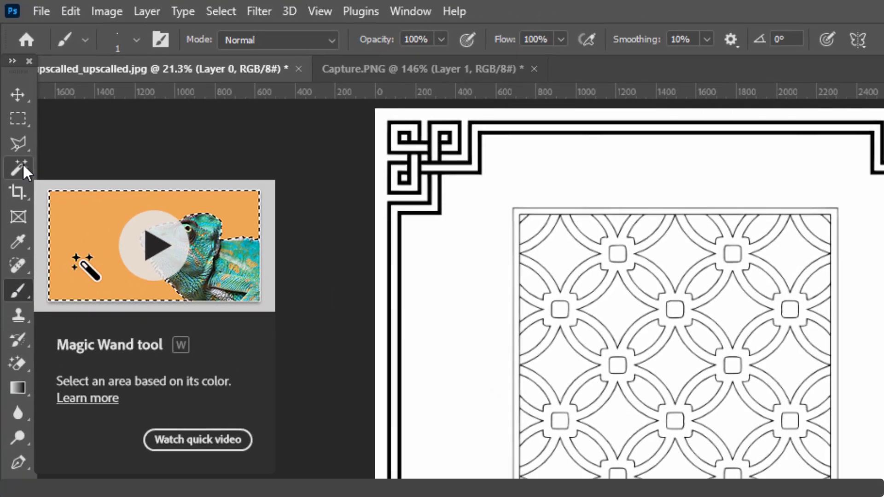
{"action": "left_click", "coordinate": [23, 165]}
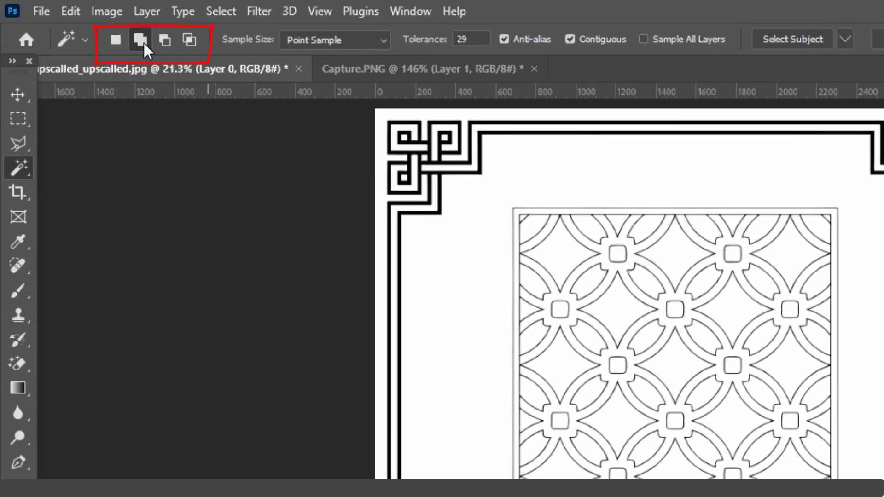
{"action": "left_click", "coordinate": [117, 44]}
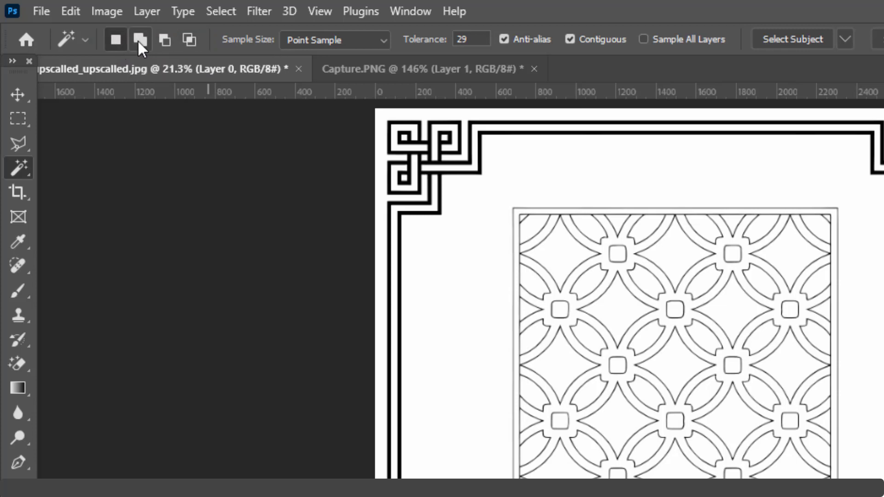
{"action": "left_click", "coordinate": [138, 41]}
{"action": "left_click", "coordinate": [162, 39]}
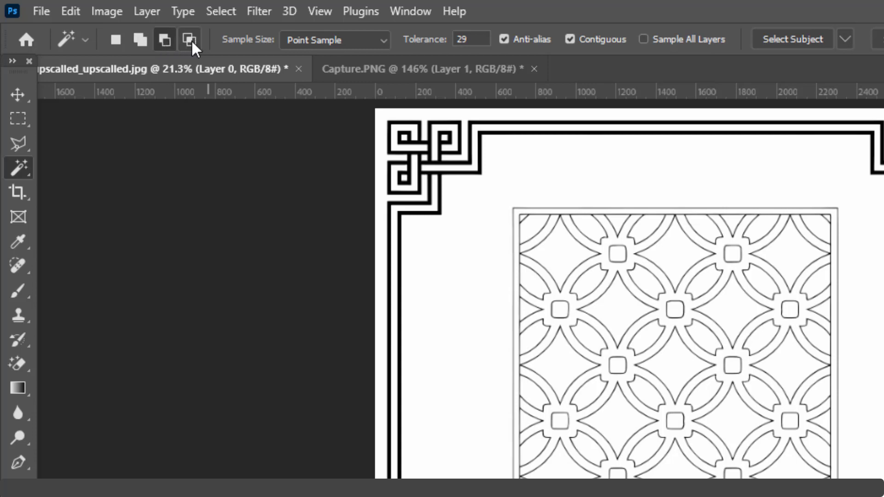
{"action": "left_click", "coordinate": [142, 41]}
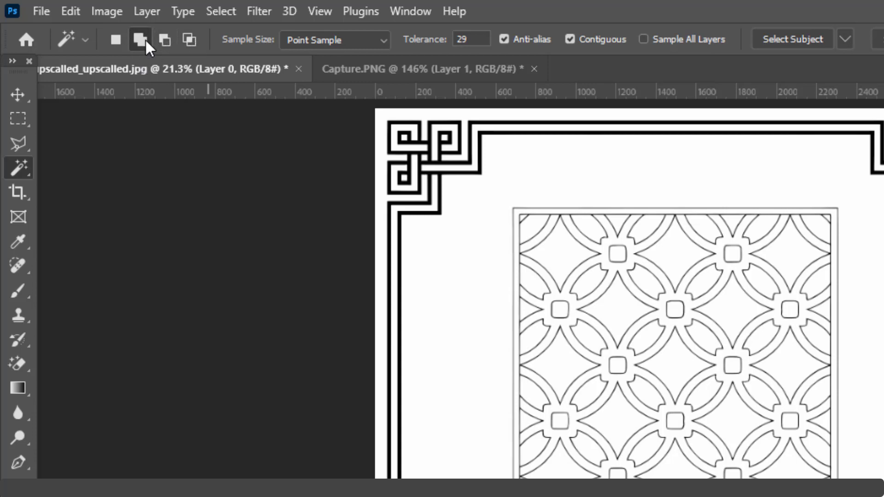
{"action": "left_click", "coordinate": [557, 249]}
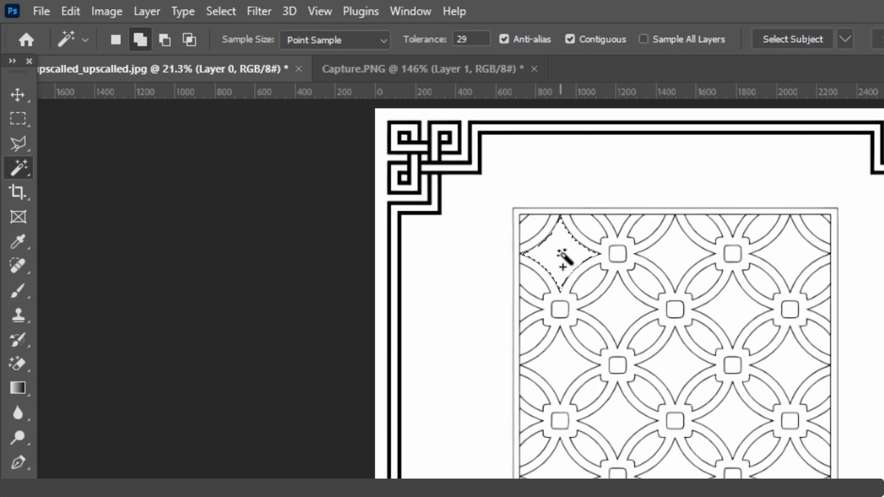
Step: Add the remaining diamonds, lower lattice cells and small edge cells to the Magic Wand selection
{"action": "left_click", "coordinate": [657, 258]}
{"action": "left_click", "coordinate": [382, 131]}
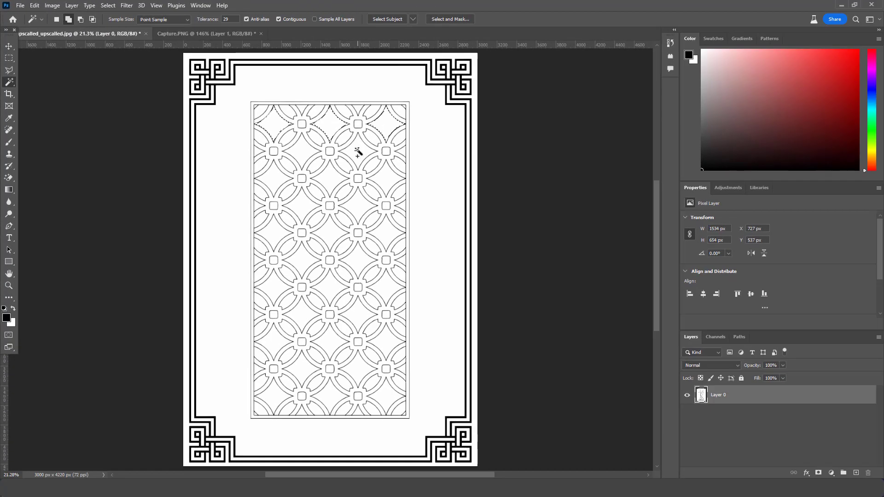
{"action": "left_click", "coordinate": [306, 151]}
{"action": "left_click", "coordinate": [274, 177]}
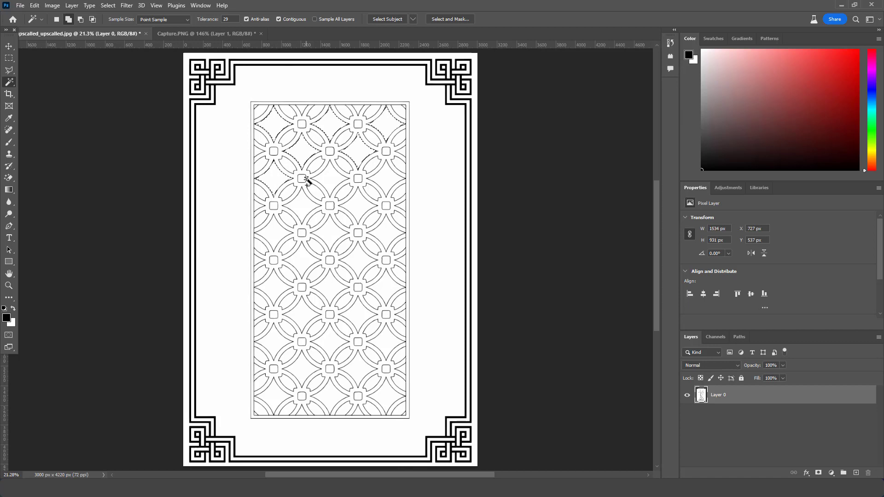
{"action": "left_click", "coordinate": [324, 177]}
{"action": "left_click", "coordinate": [380, 182]}
{"action": "left_click", "coordinate": [387, 234]}
{"action": "left_click", "coordinate": [331, 233]}
{"action": "left_click", "coordinate": [296, 312]}
{"action": "left_click", "coordinate": [277, 399]}
{"action": "left_click", "coordinate": [257, 259]}
{"action": "left_click", "coordinate": [272, 122]}
{"action": "left_click", "coordinate": [404, 150]}
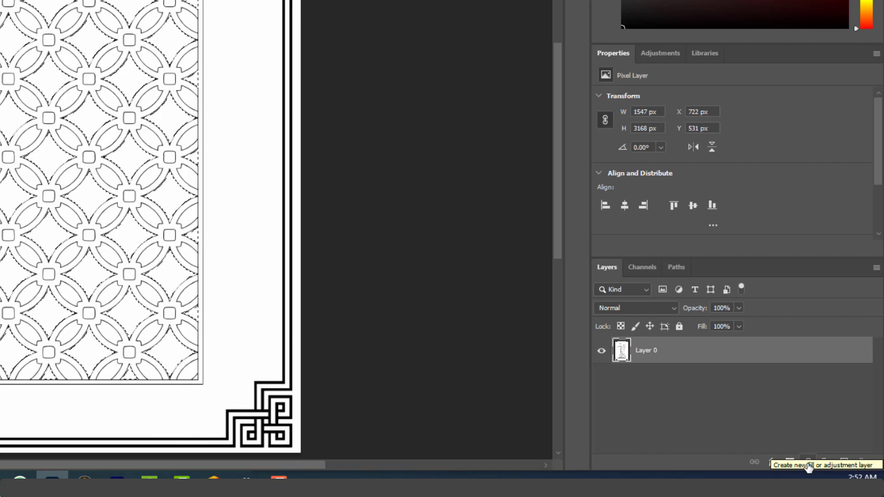
Step: Add a Solid Color fill layer set to pure green: R 0, G 255, B 0 (00ff00)
{"action": "left_click", "coordinate": [808, 462]}
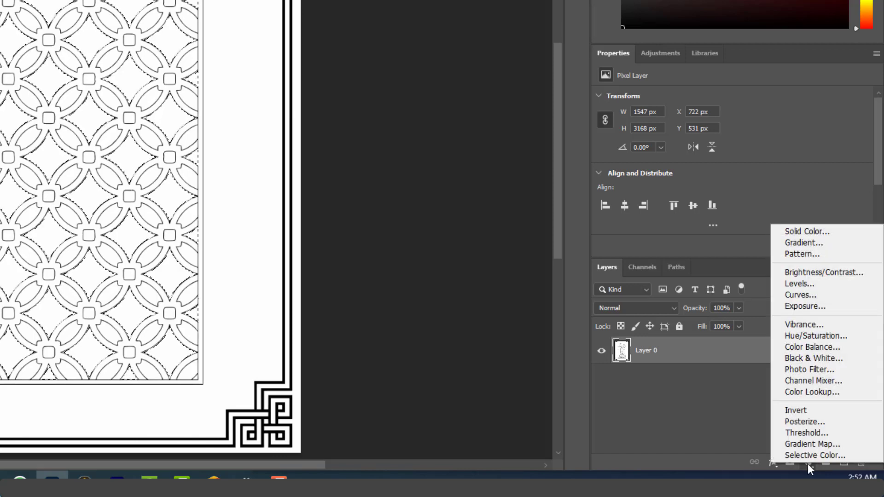
{"action": "left_click", "coordinate": [813, 235]}
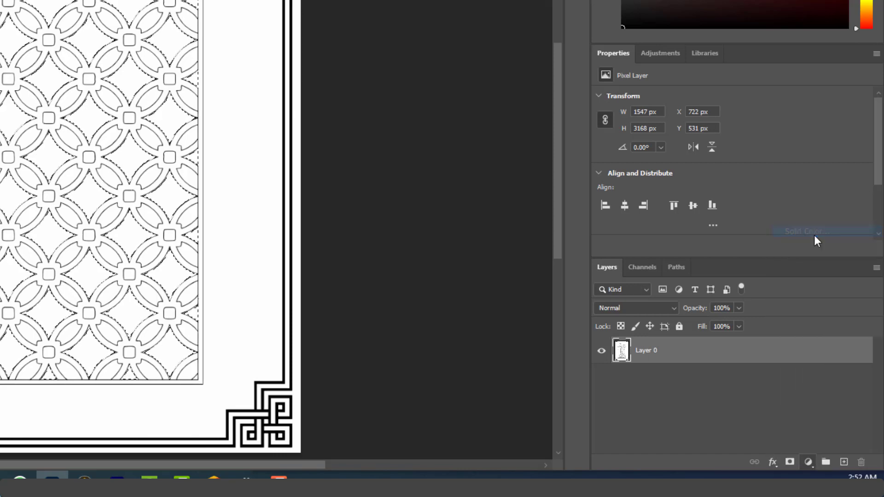
{"action": "type", "text": "ff0000"}
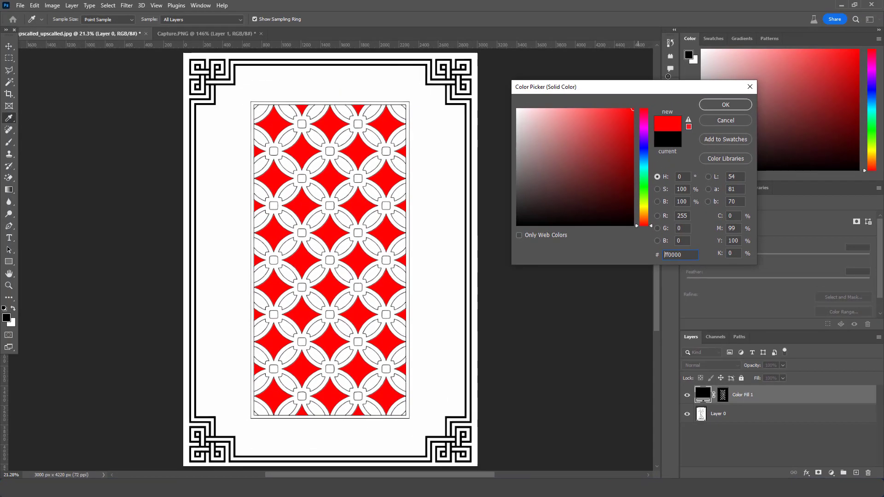
{"action": "left_click", "coordinate": [644, 155]}
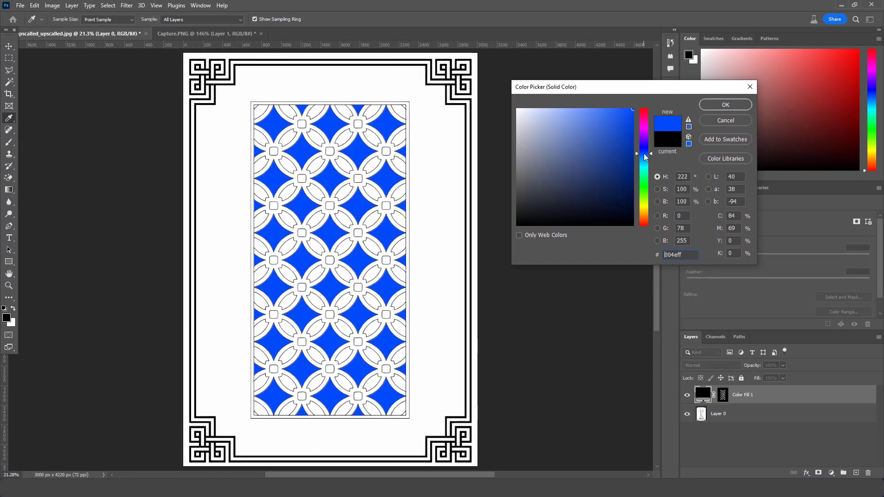
{"action": "left_click", "coordinate": [640, 187]}
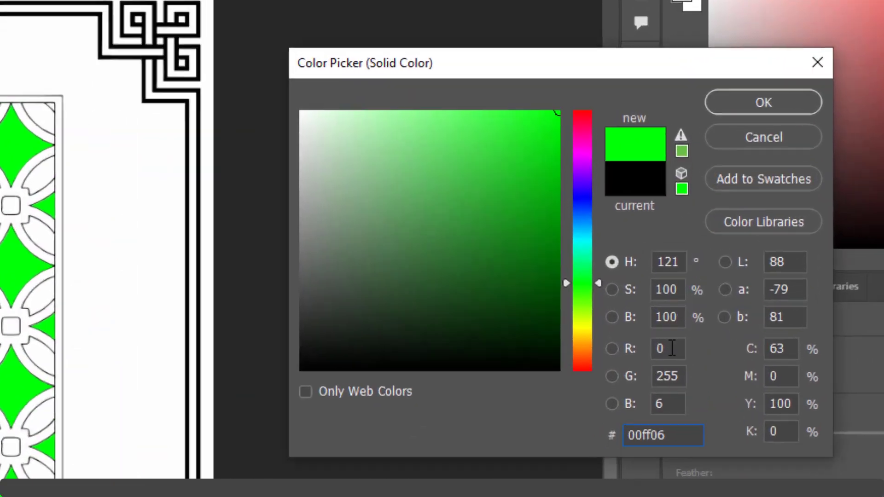
{"action": "left_click", "coordinate": [678, 216]}
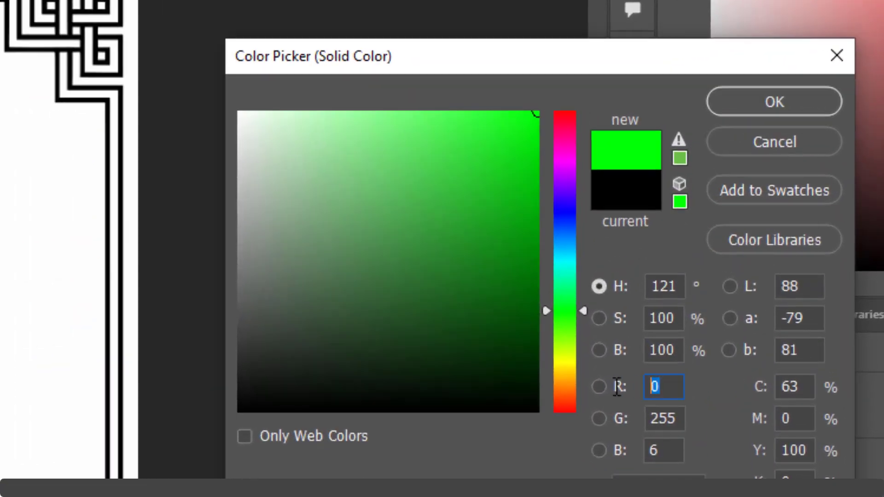
{"action": "left_click", "coordinate": [675, 421]}
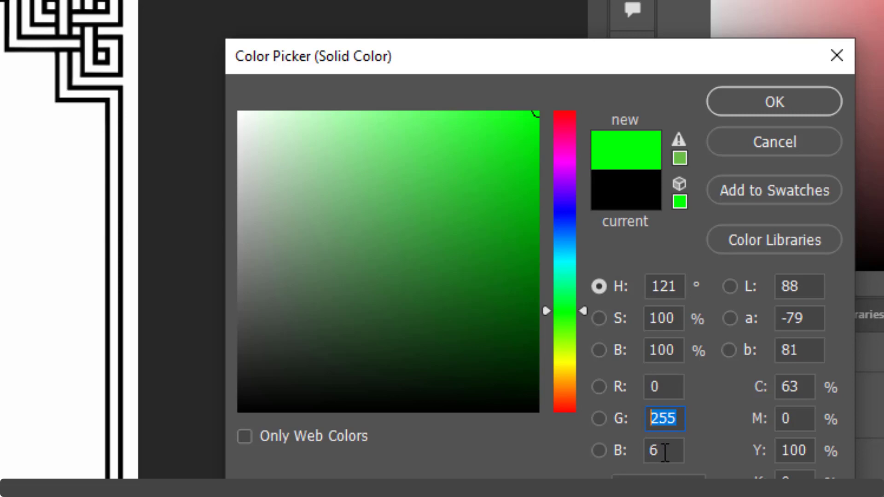
{"action": "left_click", "coordinate": [664, 452]}
{"action": "key", "text": "BackSpace"}
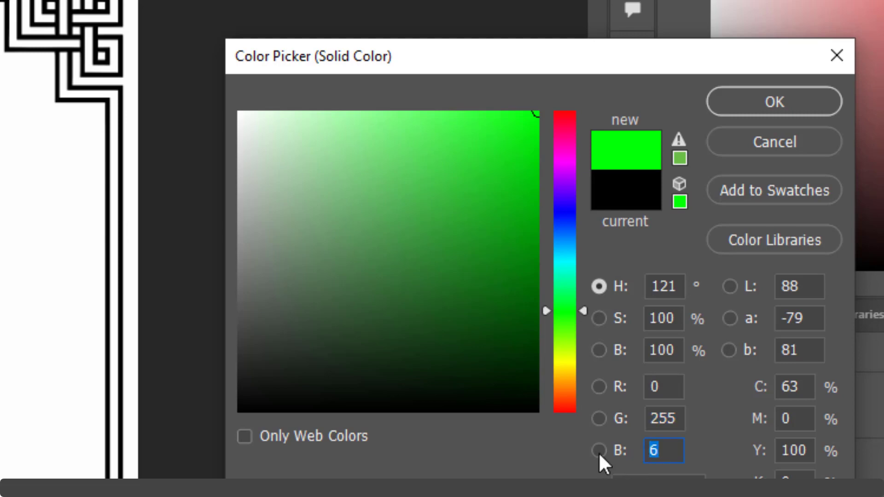
{"action": "type", "text": "0"}
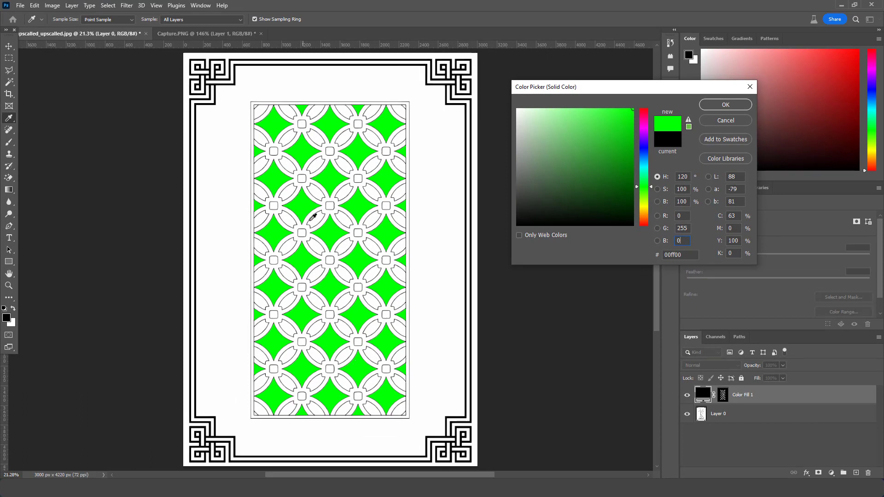
Step: Commit the green Color Fill 1 and zoom and pan to inspect the green diamonds and top border
{"action": "left_click", "coordinate": [725, 105]}
{"action": "key", "text": "w"}
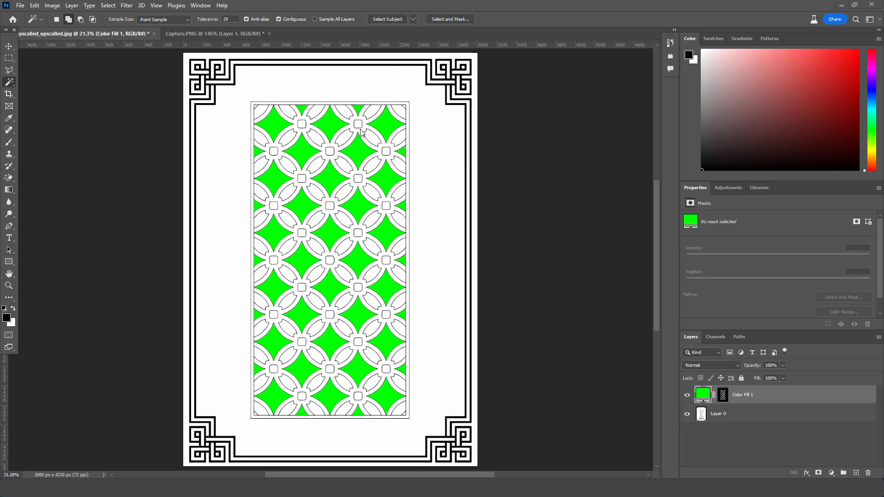
{"action": "scroll", "coordinate": [360, 134], "scroll_direction": "up", "scroll_amount": 1}
{"action": "scroll", "coordinate": [361, 141], "scroll_direction": "left", "scroll_amount": 1}
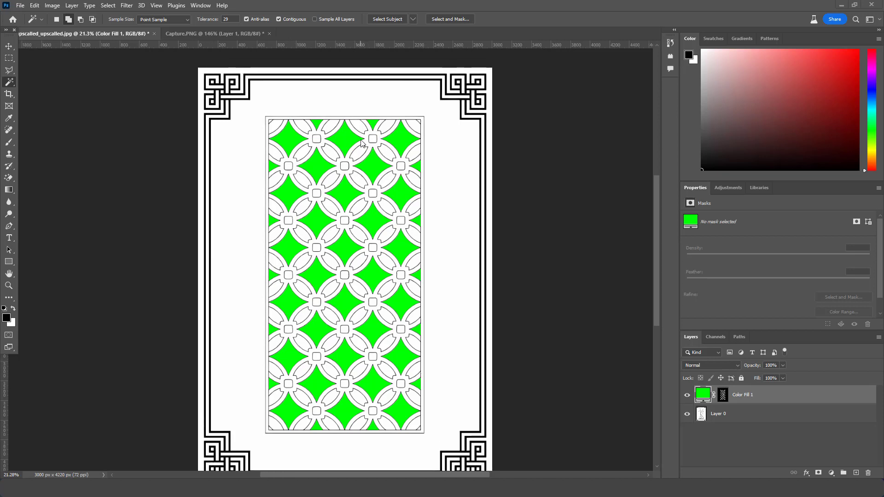
{"action": "scroll", "coordinate": [367, 144], "scroll_direction": "up", "scroll_amount": 1}
{"action": "scroll", "coordinate": [367, 144], "scroll_direction": "down", "scroll_amount": 1}
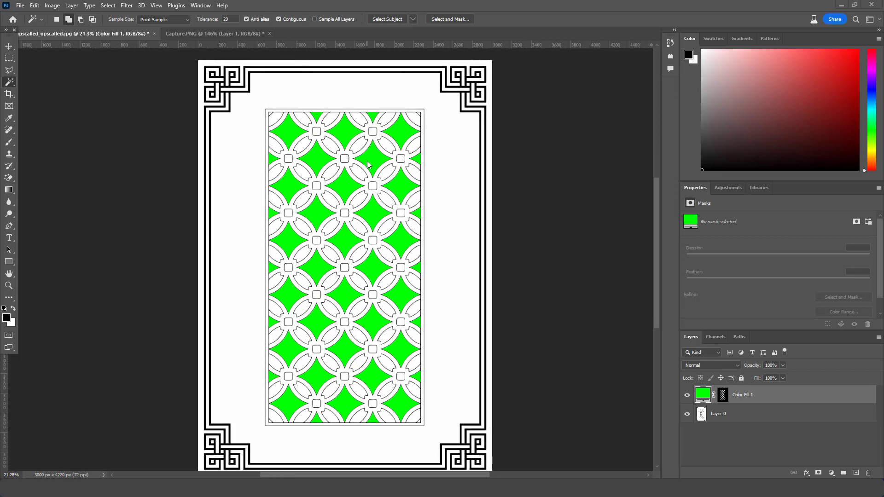
{"action": "scroll", "coordinate": [375, 152], "scroll_direction": "up", "scroll_amount": 2}
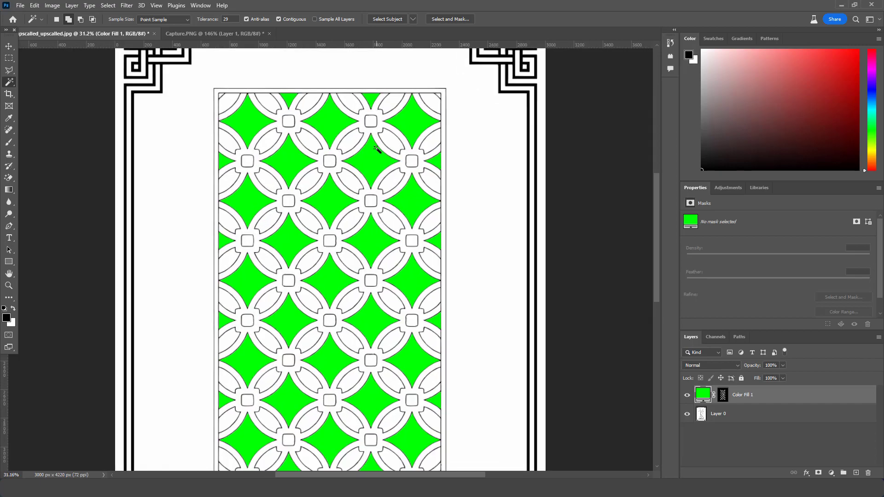
{"action": "scroll", "coordinate": [376, 148], "scroll_direction": "up", "scroll_amount": 3}
{"action": "scroll", "coordinate": [375, 138], "scroll_direction": "up", "scroll_amount": 1}
{"action": "scroll", "coordinate": [375, 138], "scroll_direction": "down", "scroll_amount": 3}
{"action": "scroll", "coordinate": [375, 138], "scroll_direction": "up", "scroll_amount": 2}
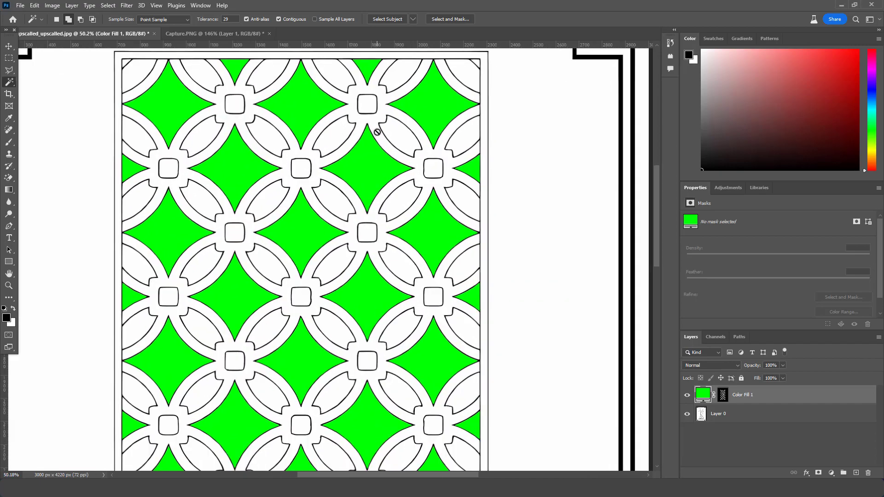
{"action": "scroll", "coordinate": [375, 136], "scroll_direction": "down", "scroll_amount": 2}
{"action": "scroll", "coordinate": [376, 138], "scroll_direction": "down", "scroll_amount": 2}
{"action": "scroll", "coordinate": [377, 141], "scroll_direction": "up", "scroll_amount": 1}
{"action": "scroll", "coordinate": [379, 143], "scroll_direction": "up", "scroll_amount": 2}
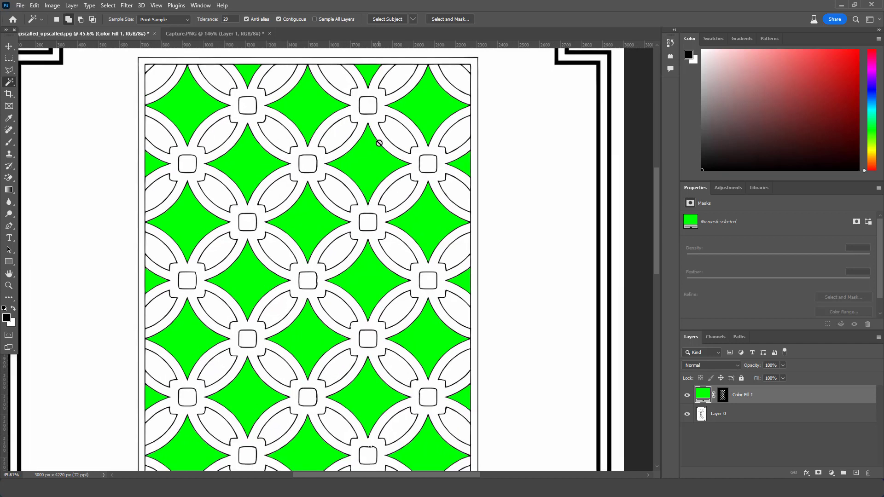
{"action": "scroll", "coordinate": [379, 143], "scroll_direction": "down", "scroll_amount": 1}
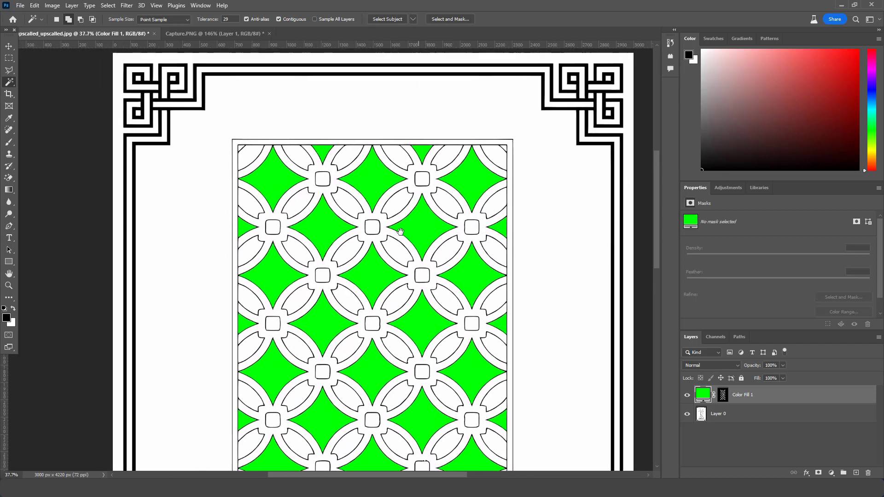
{"action": "mouse_move", "coordinate": [379, 143]}
{"action": "left_mouse_down"}
{"action": "mouse_move", "coordinate": [422, 222]}
{"action": "mouse_move", "coordinate": [358, 186]}
{"action": "left_mouse_up"}
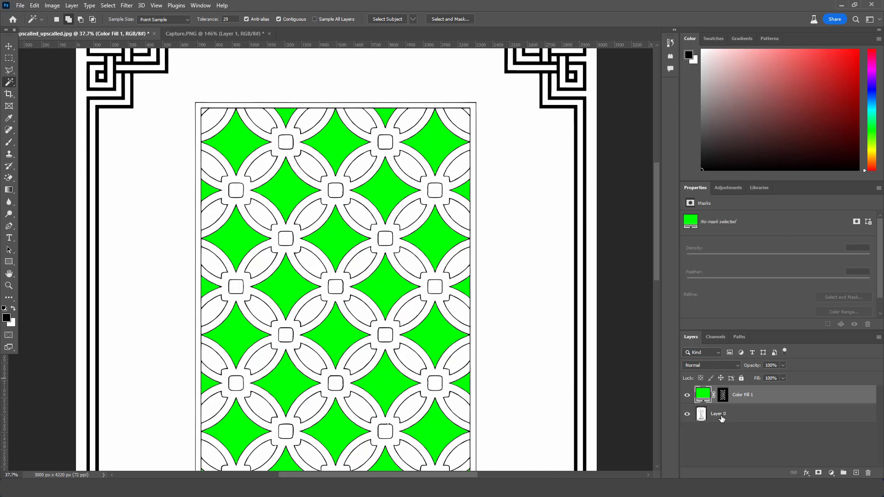
Step: On Layer 0, Magic Wand-select the white petals along the top row and down the pattern
{"action": "left_click", "coordinate": [709, 415]}
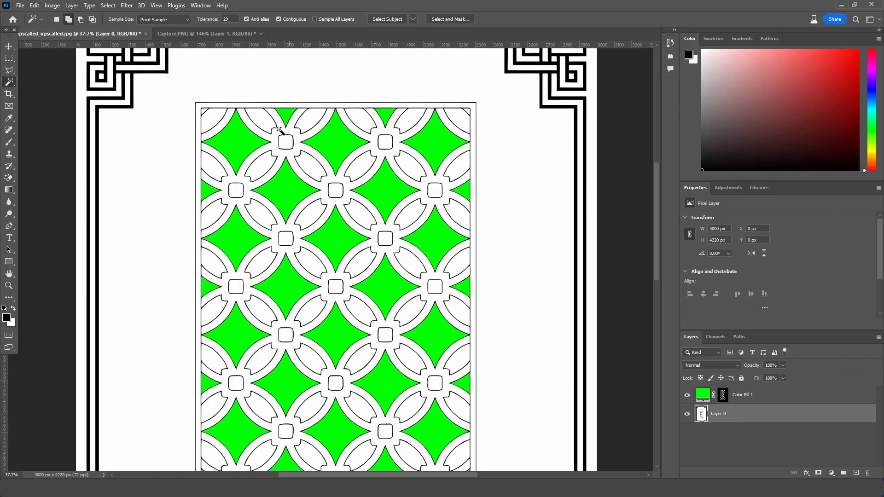
{"action": "left_click", "coordinate": [210, 122]}
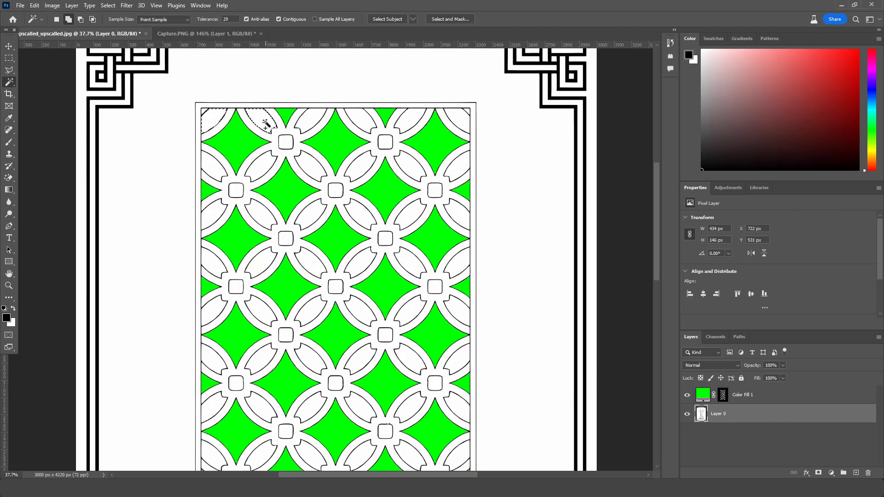
{"action": "left_click", "coordinate": [313, 122]}
{"action": "left_click", "coordinate": [355, 123]}
{"action": "left_click", "coordinate": [388, 118]}
{"action": "left_click", "coordinate": [393, 168]}
{"action": "left_click", "coordinate": [306, 213]}
{"action": "left_click", "coordinate": [319, 259]}
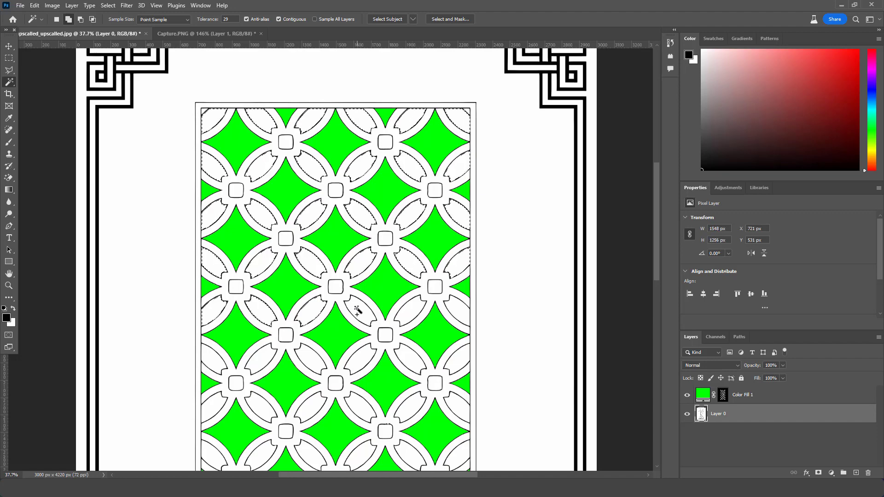
{"action": "left_click", "coordinate": [241, 361]}
Step: Add the lower petals and the small squares in the lower rows to the selection
{"action": "scroll", "coordinate": [454, 405], "scroll_direction": "down", "scroll_amount": 5}
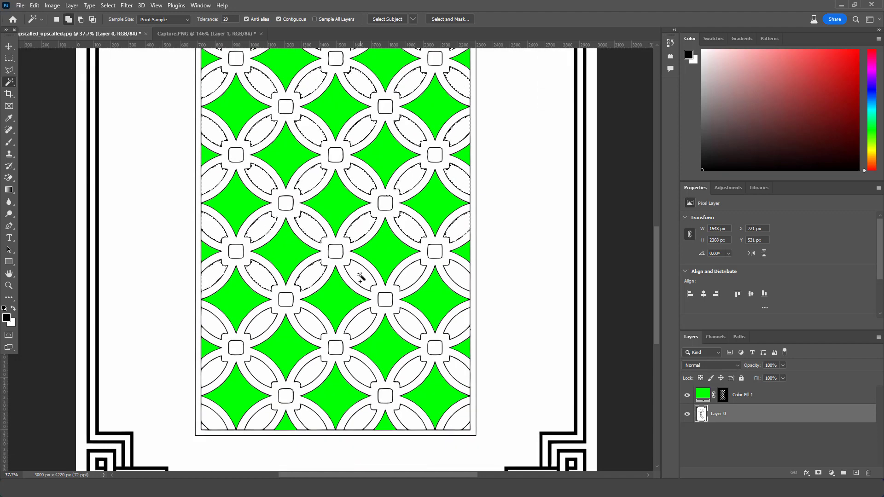
{"action": "left_click", "coordinate": [219, 325]}
{"action": "left_click", "coordinate": [438, 418]}
{"action": "left_click", "coordinate": [357, 340]}
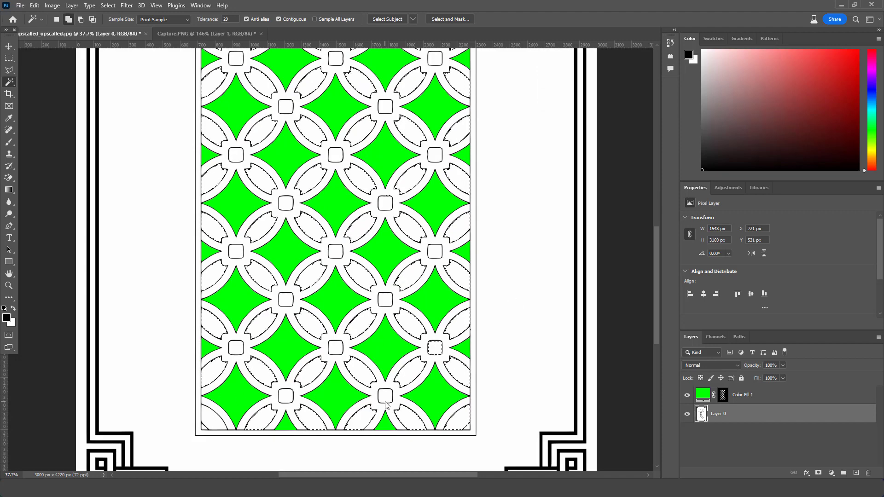
{"action": "left_click", "coordinate": [385, 299]}
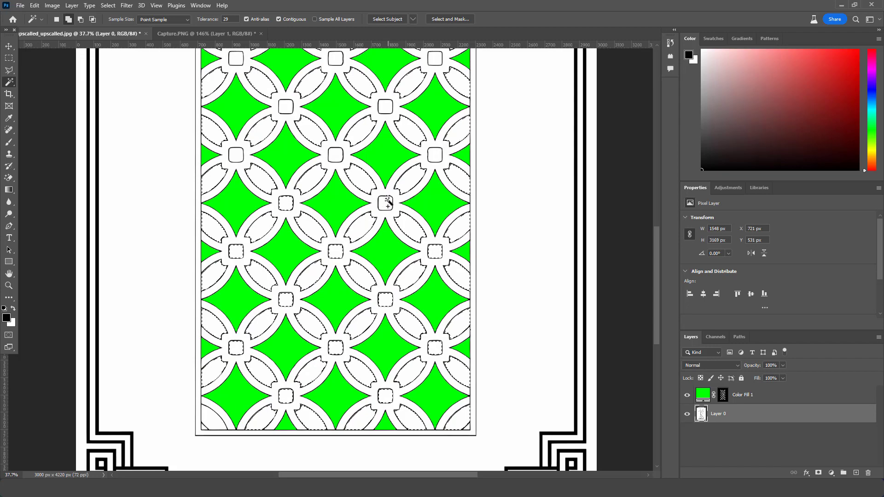
Step: Zoom in to inspect the selected squares, revealing a gap in one square's outline
{"action": "scroll", "coordinate": [388, 202], "scroll_direction": "up", "scroll_amount": 1}
{"action": "scroll", "coordinate": [388, 202], "scroll_direction": "up", "scroll_amount": 2}
{"action": "scroll", "coordinate": [389, 196], "scroll_direction": "up", "scroll_amount": 3}
{"action": "scroll", "coordinate": [391, 188], "scroll_direction": "up", "scroll_amount": 3}
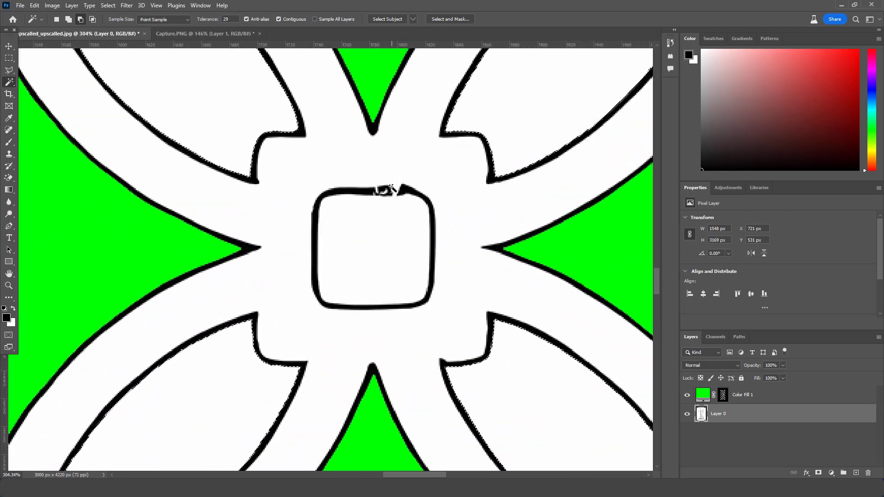
{"action": "scroll", "coordinate": [390, 189], "scroll_direction": "down", "scroll_amount": 1}
{"action": "scroll", "coordinate": [385, 191], "scroll_direction": "down", "scroll_amount": 2}
{"action": "scroll", "coordinate": [387, 192], "scroll_direction": "down", "scroll_amount": 2}
{"action": "scroll", "coordinate": [384, 192], "scroll_direction": "down", "scroll_amount": 2}
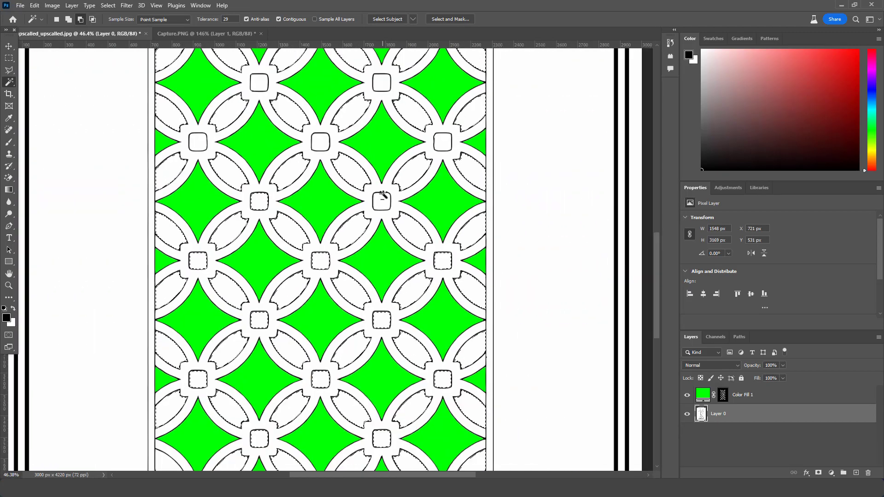
{"action": "scroll", "coordinate": [383, 194], "scroll_direction": "down", "scroll_amount": 2}
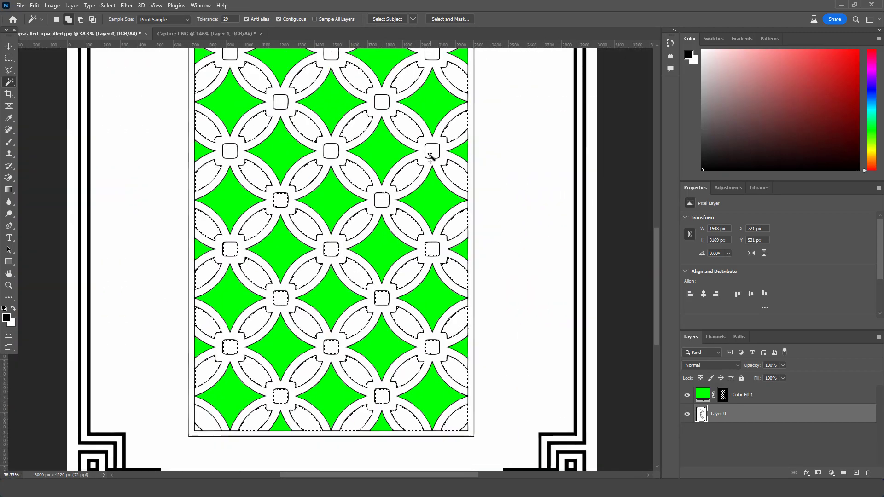
{"action": "scroll", "coordinate": [379, 158], "scroll_direction": "up", "scroll_amount": 3}
{"action": "scroll", "coordinate": [414, 132], "scroll_direction": "up", "scroll_amount": 2}
{"action": "scroll", "coordinate": [331, 176], "scroll_direction": "up", "scroll_amount": 3}
{"action": "scroll", "coordinate": [331, 175], "scroll_direction": "up", "scroll_amount": 1}
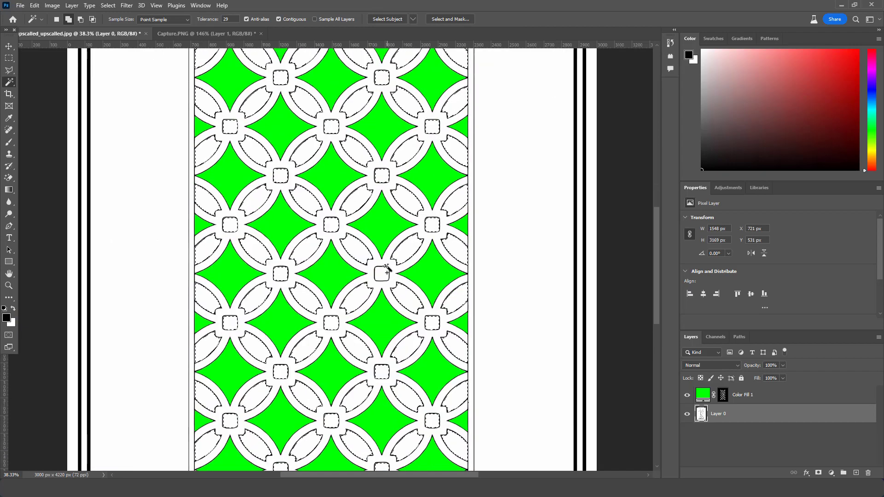
{"action": "scroll", "coordinate": [374, 270], "scroll_direction": "up", "scroll_amount": 2}
{"action": "scroll", "coordinate": [384, 266], "scroll_direction": "up", "scroll_amount": 2}
{"action": "scroll", "coordinate": [386, 276], "scroll_direction": "up", "scroll_amount": 2}
{"action": "scroll", "coordinate": [387, 276], "scroll_direction": "up", "scroll_amount": 1}
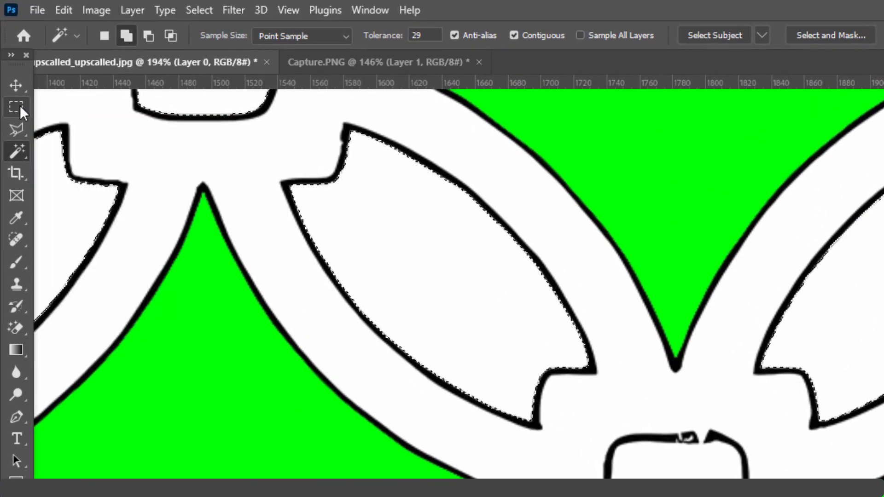
Step: Add a 2.9 px feathered rectangular marquee over the gapped small square to the selection
{"action": "left_click", "coordinate": [19, 104]}
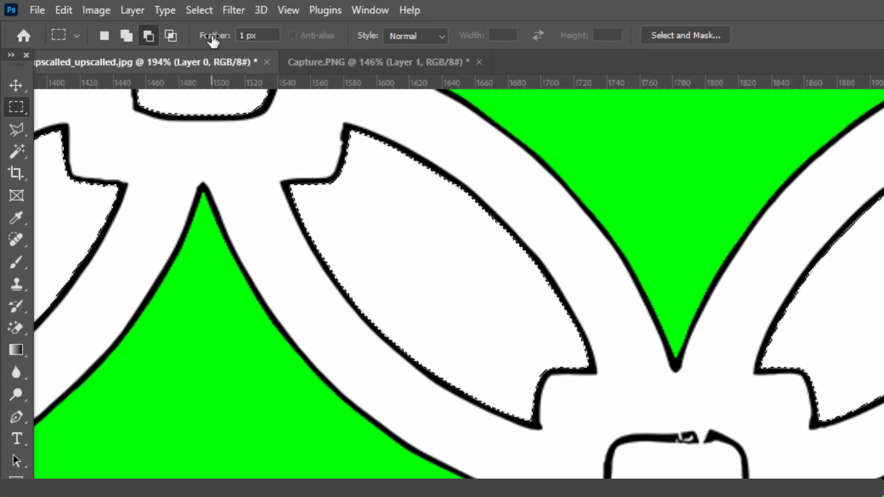
{"action": "left_click_drag", "start_coordinate": [222, 41], "coordinate": [229, 39]}
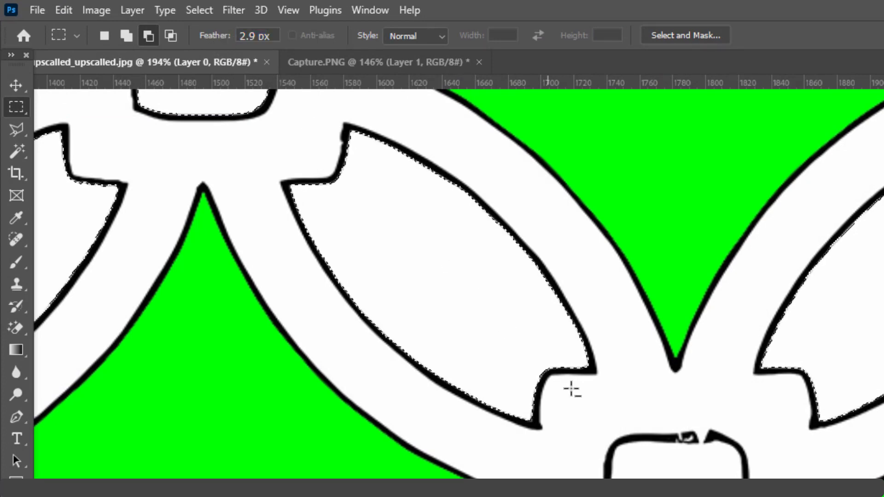
{"action": "left_click", "coordinate": [131, 40]}
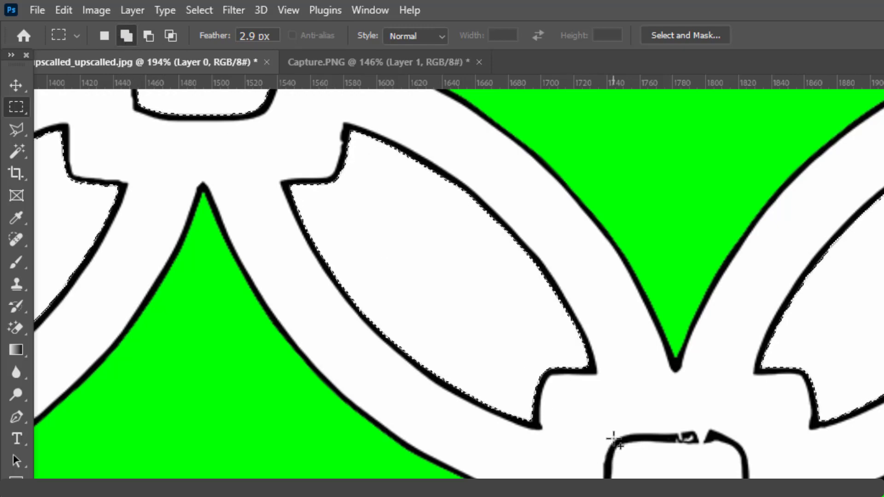
{"action": "left_click_drag", "start_coordinate": [614, 439], "coordinate": [416, 318]}
Step: Zoom out to view the whole selection of petals and squares across the panel
{"action": "scroll", "coordinate": [360, 283], "scroll_direction": "down", "scroll_amount": 5}
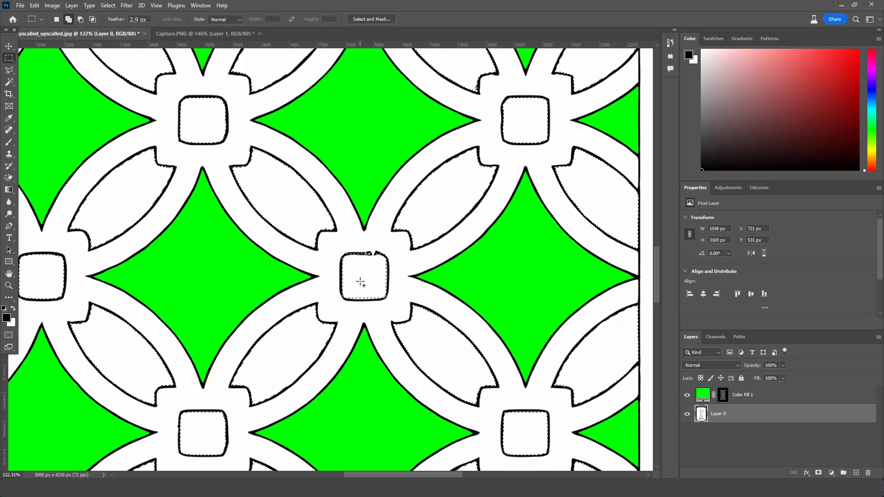
{"action": "scroll", "coordinate": [360, 281], "scroll_direction": "down", "scroll_amount": 2}
{"action": "scroll", "coordinate": [359, 244], "scroll_direction": "down", "scroll_amount": 2}
{"action": "scroll", "coordinate": [357, 209], "scroll_direction": "down", "scroll_amount": 2}
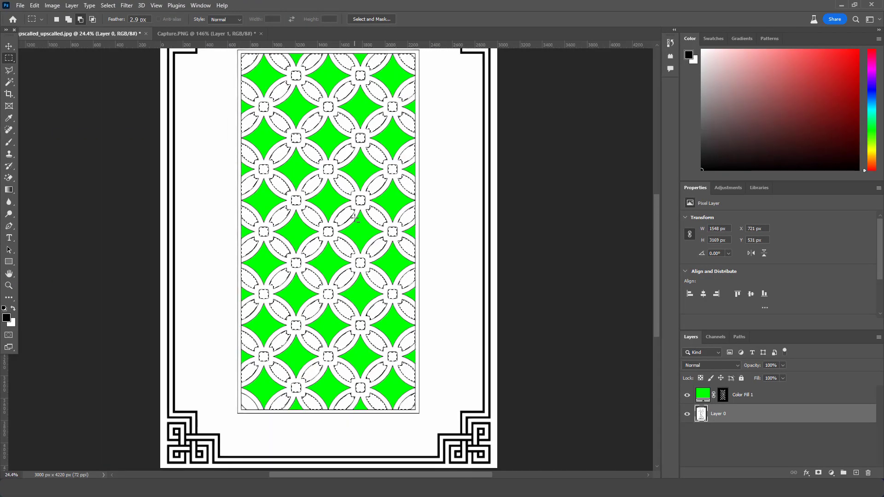
{"action": "scroll", "coordinate": [358, 210], "scroll_direction": "up", "scroll_amount": 1}
{"action": "scroll", "coordinate": [338, 253], "scroll_direction": "down", "scroll_amount": 2}
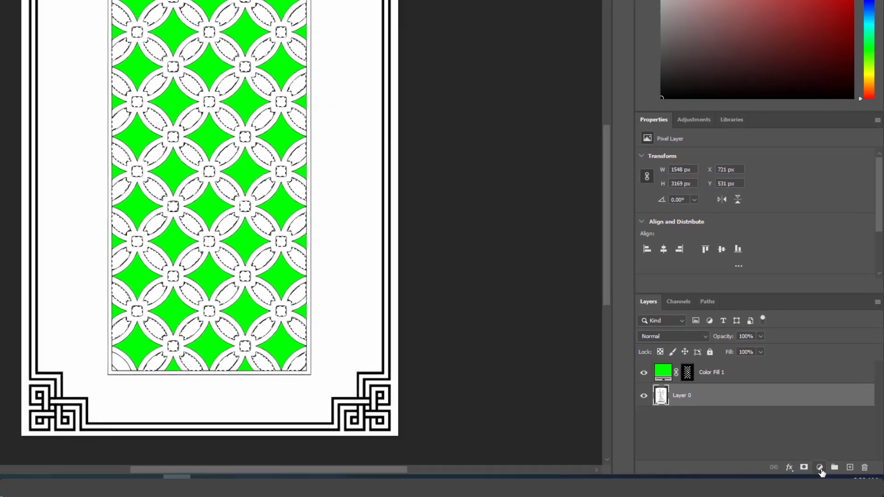
Step: Fill the selected petals and squares with a red ff0000 Solid Color layer, Color Fill 2
{"action": "left_click", "coordinate": [819, 468]}
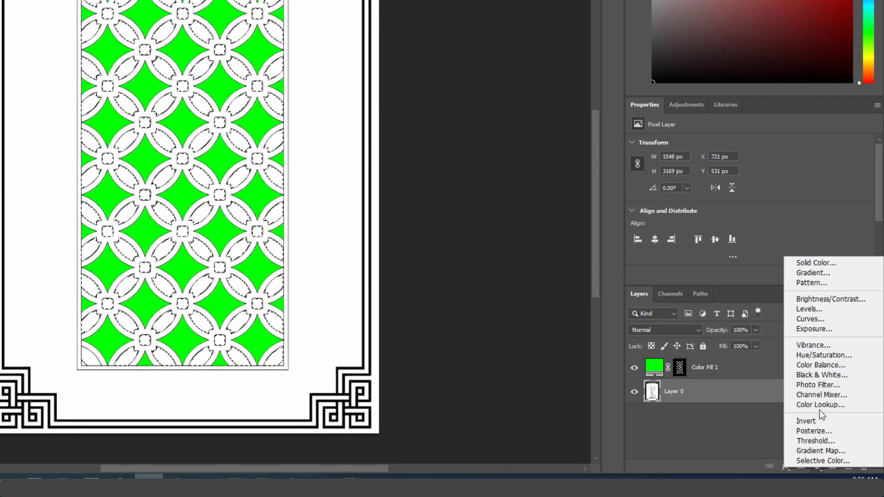
{"action": "left_click", "coordinate": [816, 262]}
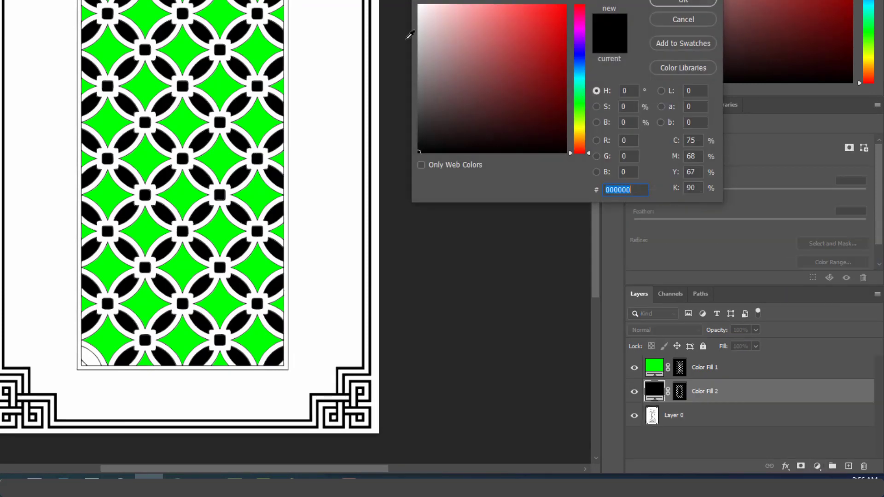
{"action": "type", "text": "ff0000"}
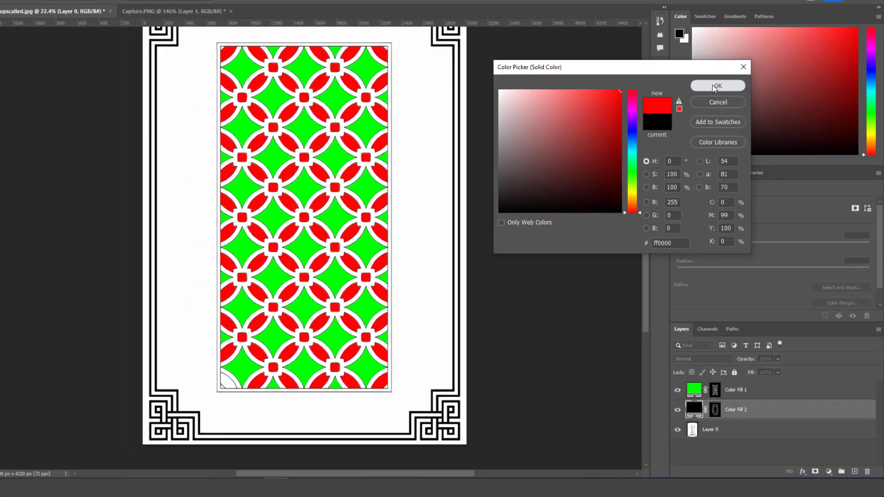
{"action": "left_click", "coordinate": [683, 2]}
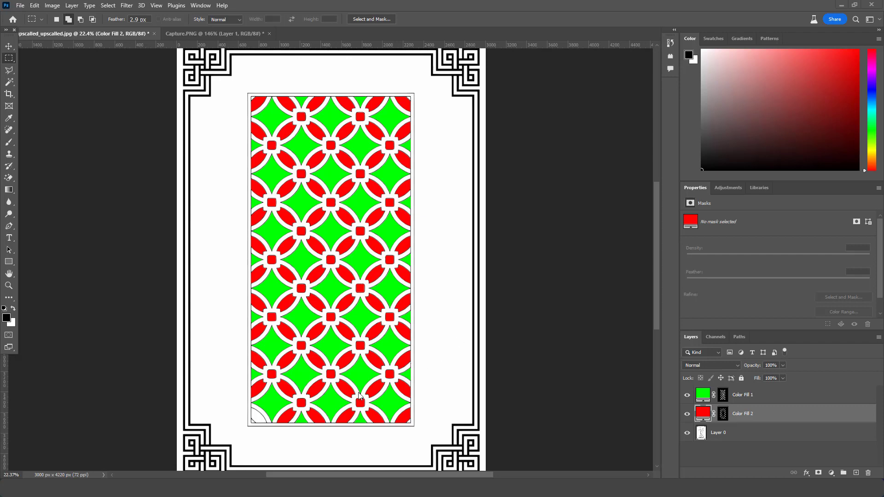
{"action": "scroll", "coordinate": [255, 425], "scroll_direction": "up", "scroll_amount": 1}
Step: Magic Wand-select the white quarter-circle in the bottom-left corner on Layer 0
{"action": "scroll", "coordinate": [258, 428], "scroll_direction": "down", "scroll_amount": 2}
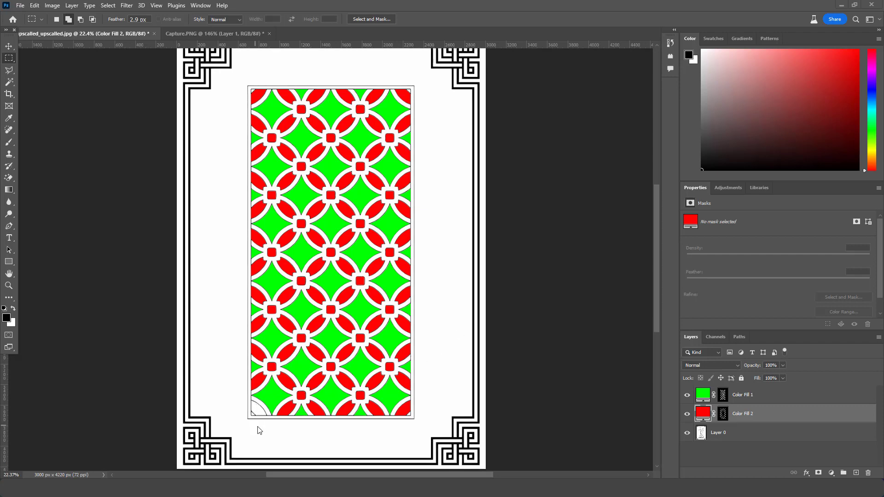
{"action": "scroll", "coordinate": [277, 407], "scroll_direction": "up", "scroll_amount": 3}
{"action": "scroll", "coordinate": [252, 409], "scroll_direction": "up", "scroll_amount": 3}
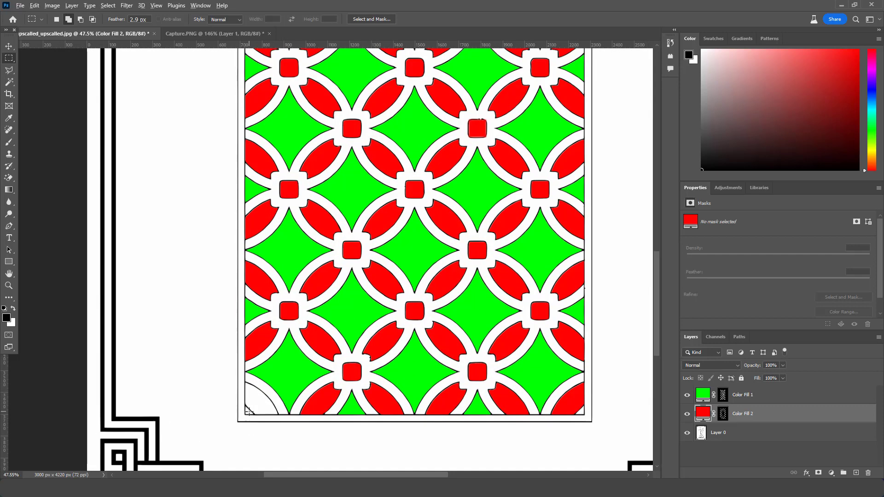
{"action": "scroll", "coordinate": [249, 411], "scroll_direction": "up", "scroll_amount": 2}
{"action": "scroll", "coordinate": [251, 405], "scroll_direction": "up", "scroll_amount": 2}
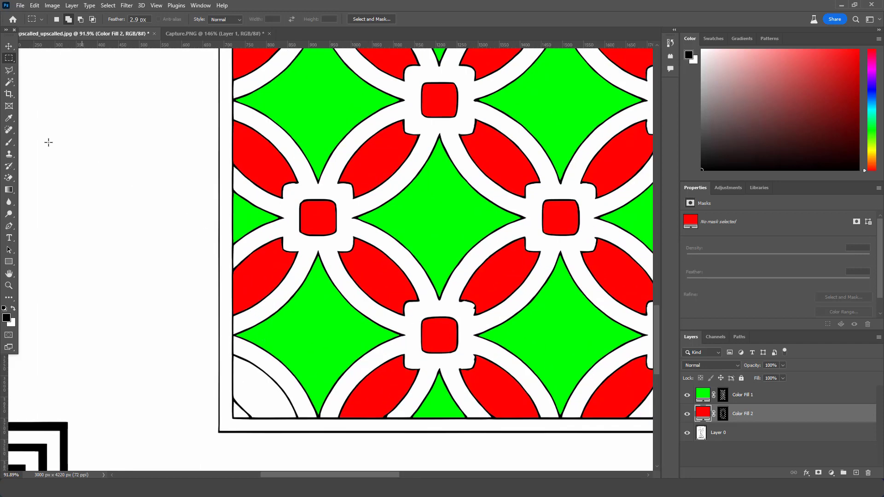
{"action": "left_click", "coordinate": [10, 83]}
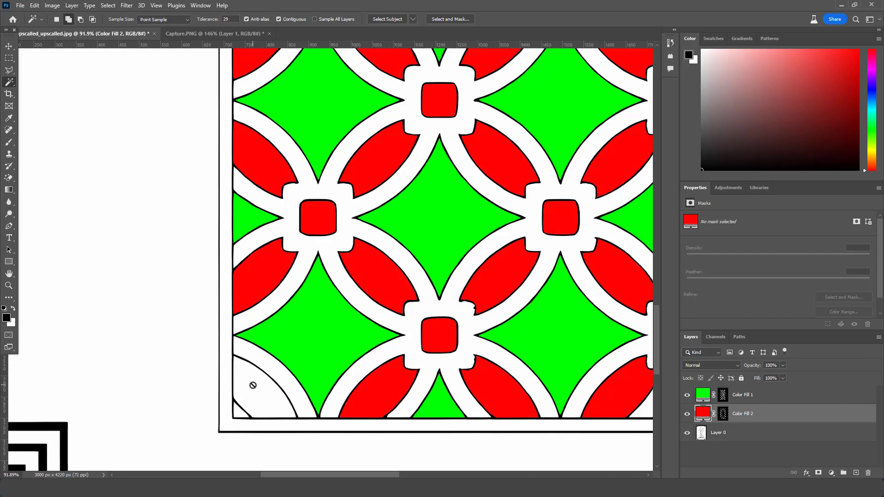
{"action": "left_click", "coordinate": [703, 431]}
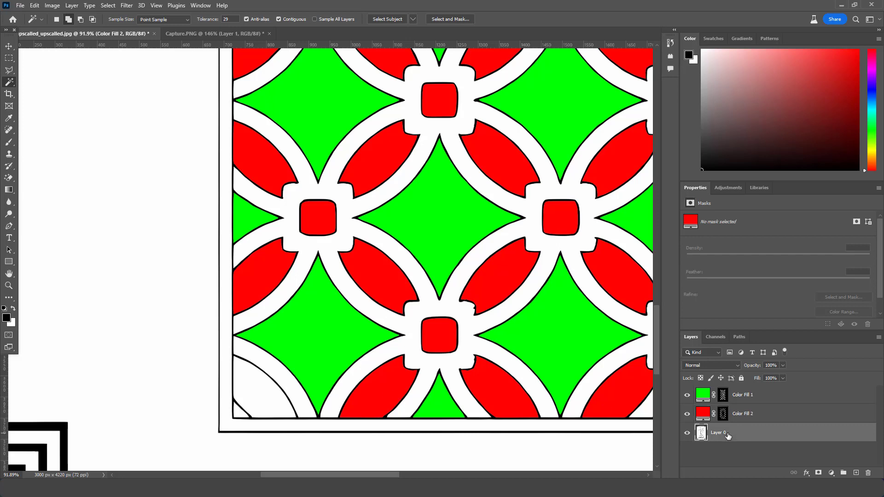
{"action": "left_click", "coordinate": [265, 397]}
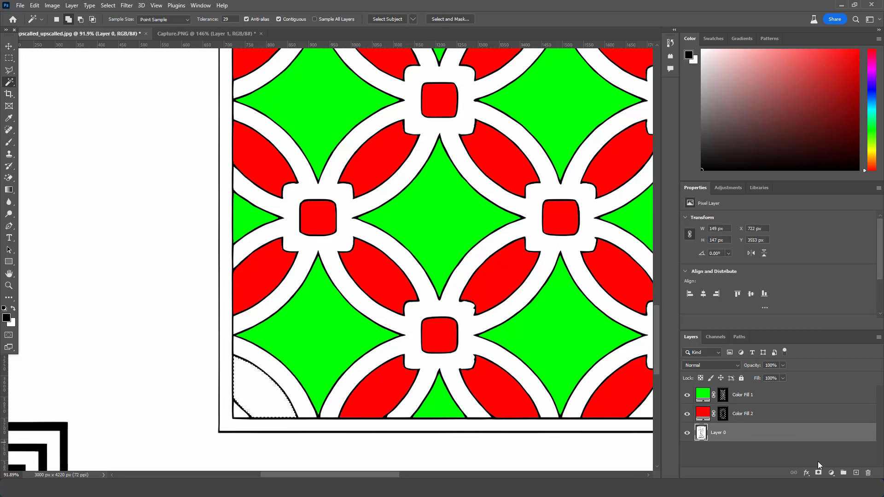
Step: Fill the corner selection with a red ff0000 Solid Color layer, Color Fill 3
{"action": "left_click", "coordinate": [831, 473]}
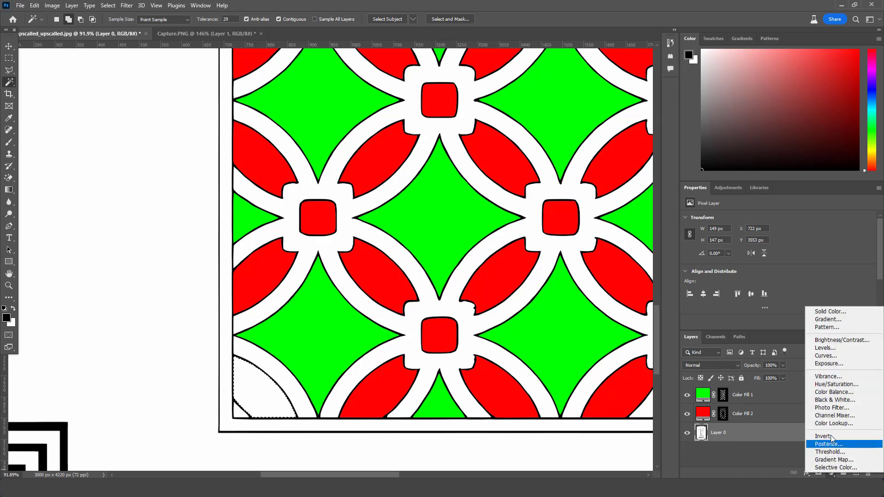
{"action": "left_click", "coordinate": [830, 311]}
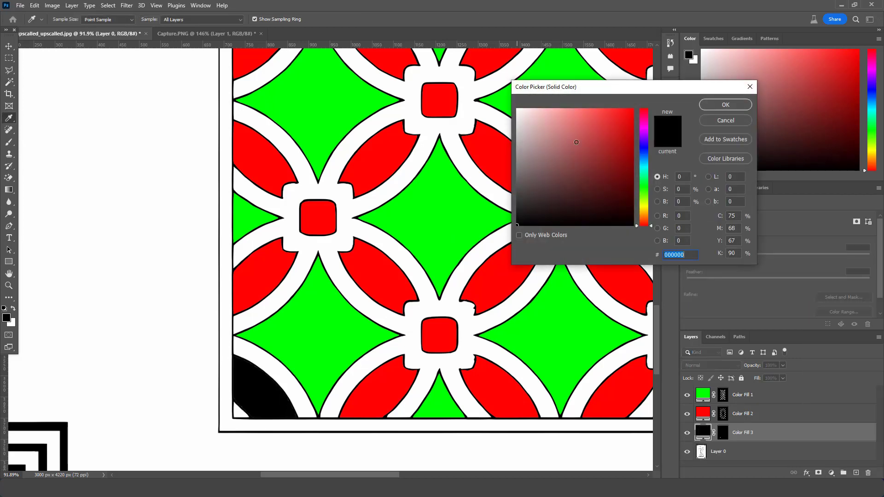
{"action": "type", "text": "ff0000"}
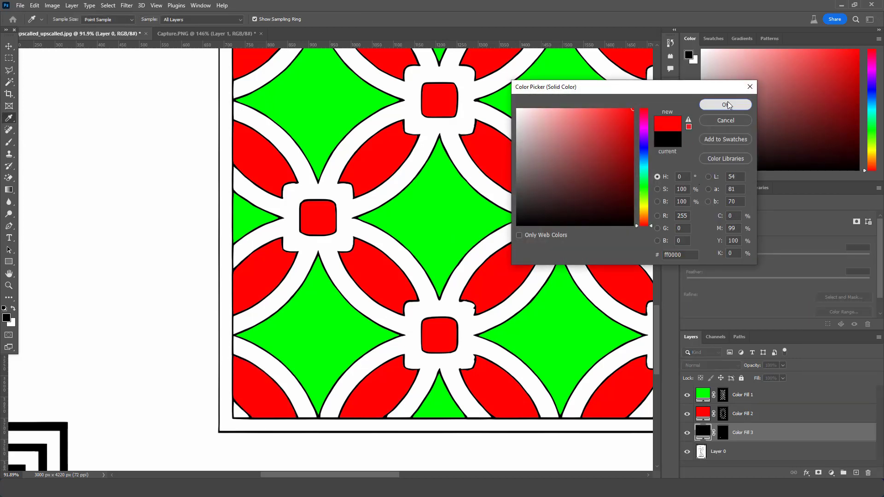
{"action": "left_click", "coordinate": [725, 104]}
{"action": "key", "text": "w"}
{"action": "scroll", "coordinate": [453, 292], "scroll_direction": "down", "scroll_amount": 4}
{"action": "scroll", "coordinate": [453, 292], "scroll_direction": "down", "scroll_amount": 2}
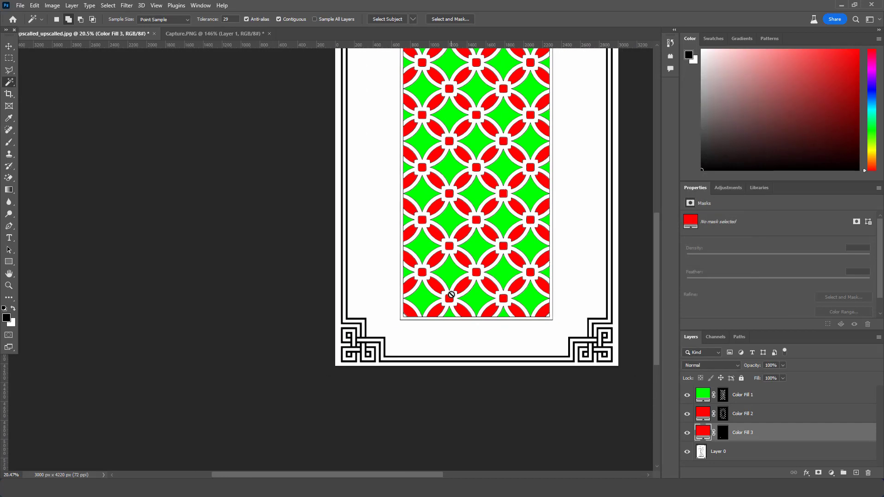
{"action": "scroll", "coordinate": [428, 313], "scroll_direction": "down", "scroll_amount": 2}
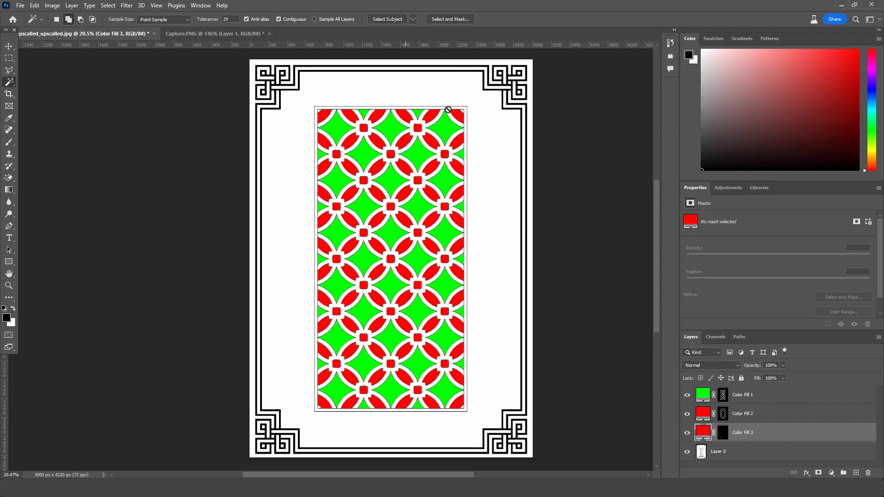
Step: On Layer 0, select the top-right fret corner pieces and the top border lines
{"action": "left_click", "coordinate": [732, 453]}
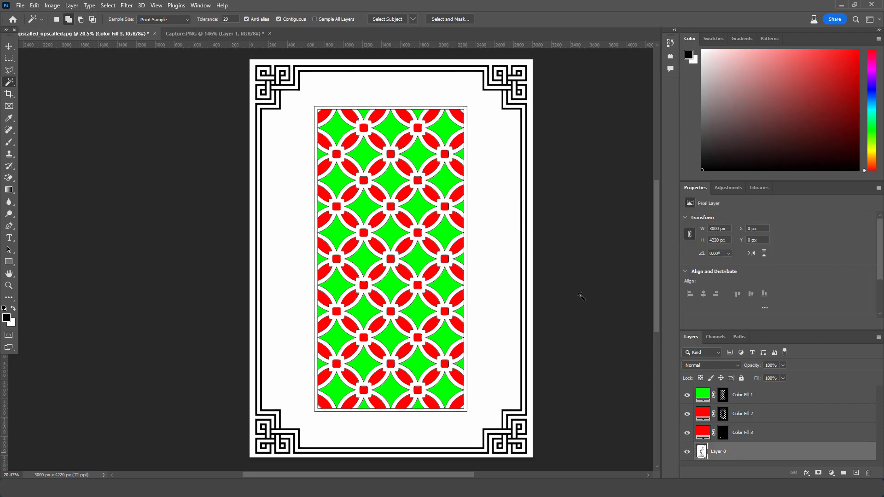
{"action": "scroll", "coordinate": [516, 79], "scroll_direction": "up", "scroll_amount": 3}
{"action": "scroll", "coordinate": [520, 115], "scroll_direction": "up", "scroll_amount": 3}
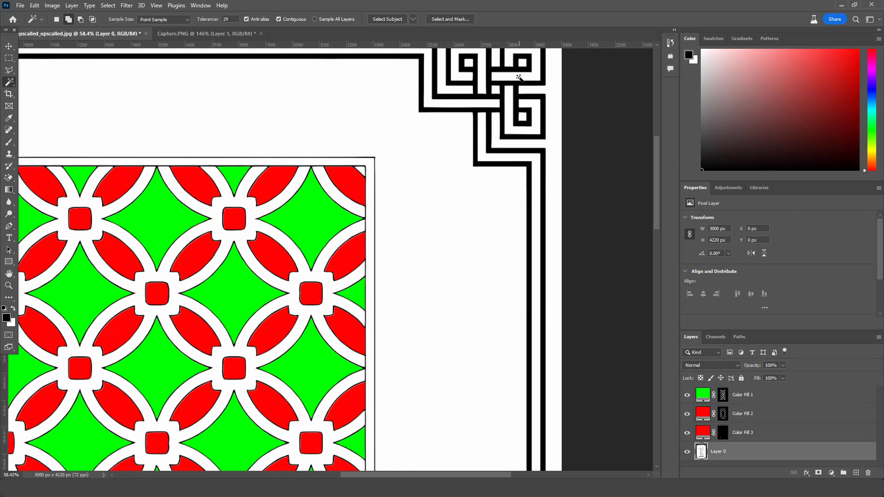
{"action": "scroll", "coordinate": [528, 162], "scroll_direction": "up", "scroll_amount": 2}
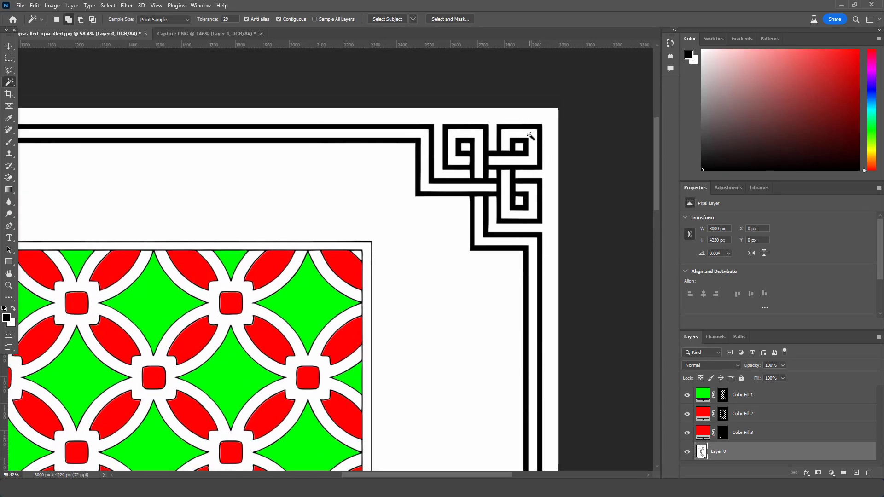
{"action": "left_click", "coordinate": [528, 134]}
{"action": "left_click", "coordinate": [477, 134]}
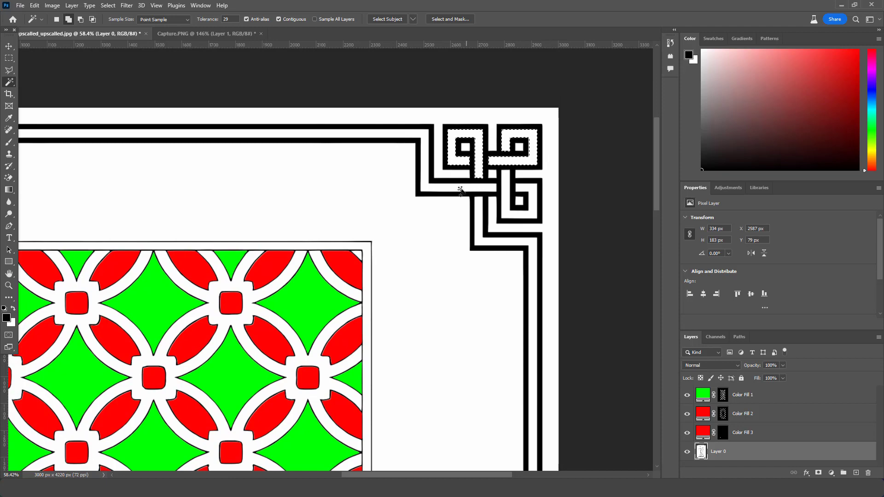
{"action": "left_click", "coordinate": [453, 188]}
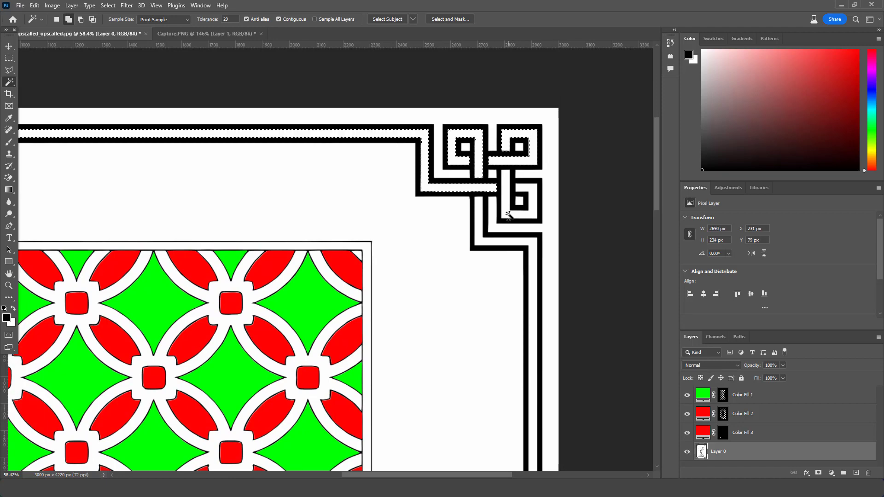
Step: Add the bottom and left border lines to the fret border selection
{"action": "scroll", "coordinate": [508, 215], "scroll_direction": "down", "scroll_amount": 2}
{"action": "scroll", "coordinate": [527, 233], "scroll_direction": "down", "scroll_amount": 5}
{"action": "scroll", "coordinate": [526, 233], "scroll_direction": "up", "scroll_amount": 2}
{"action": "left_click", "coordinate": [361, 265]}
{"action": "scroll", "coordinate": [400, 335], "scroll_direction": "left", "scroll_amount": 5}
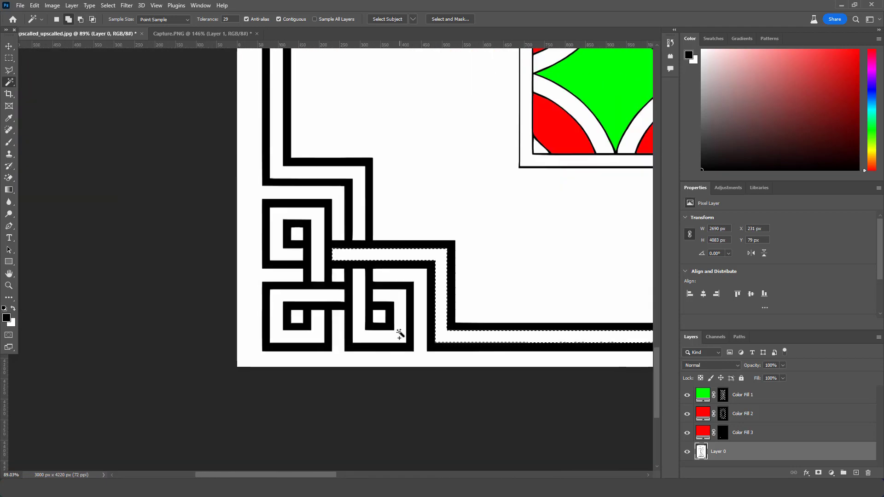
{"action": "scroll", "coordinate": [400, 335], "scroll_direction": "down", "scroll_amount": 5}
{"action": "scroll", "coordinate": [262, 157], "scroll_direction": "up", "scroll_amount": 5}
{"action": "left_click", "coordinate": [263, 158]}
{"action": "scroll", "coordinate": [262, 158], "scroll_direction": "down", "scroll_amount": 5}
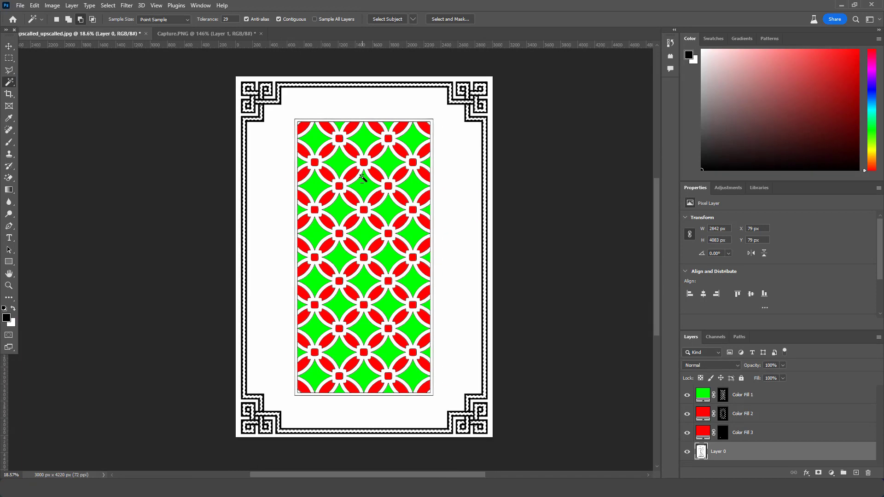
{"action": "key", "text": "shift"}
{"action": "left_click", "coordinate": [831, 472]}
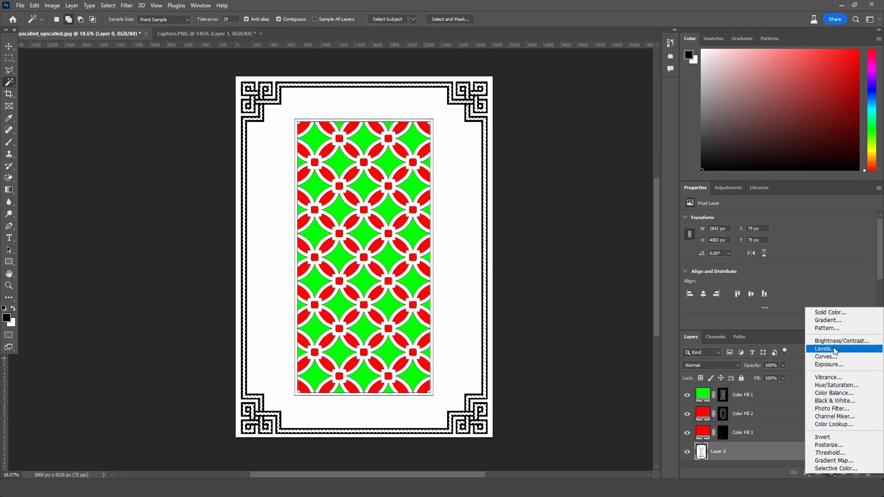
Step: Fill the border selection with a pure blue 0000ff Solid Color layer, Color Fill 4
{"action": "left_click", "coordinate": [830, 312]}
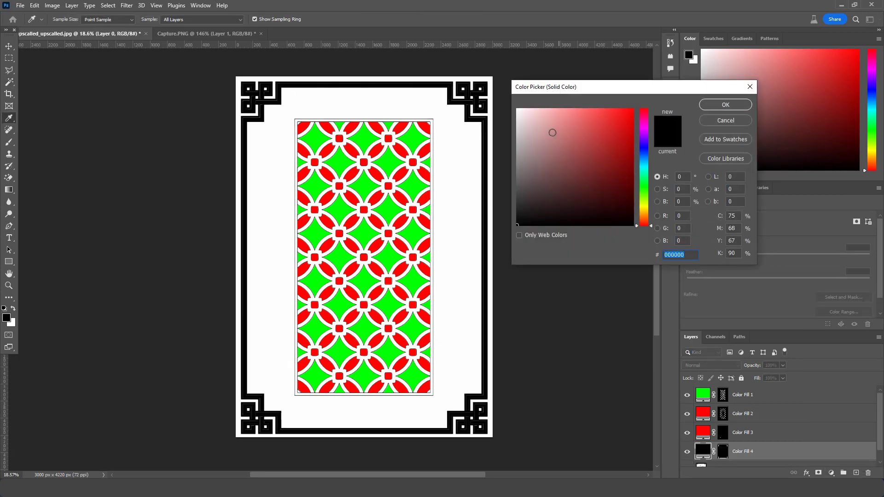
{"action": "left_click", "coordinate": [642, 153]}
{"action": "left_click_drag", "start_coordinate": [629, 111], "coordinate": [657, 90]}
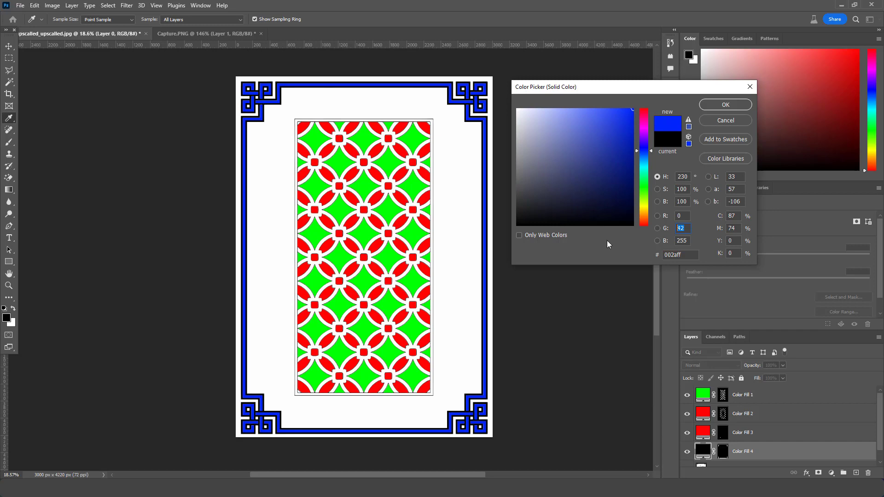
{"action": "type", "text": "0"}
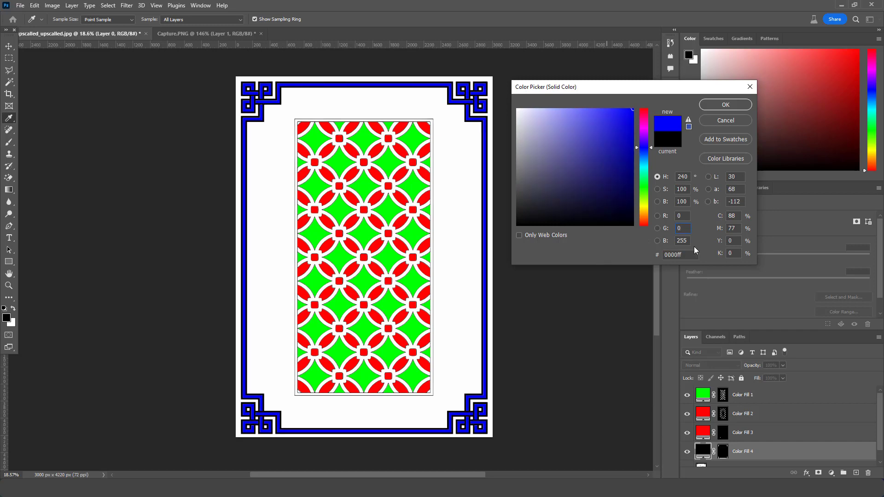
{"action": "left_click", "coordinate": [714, 104]}
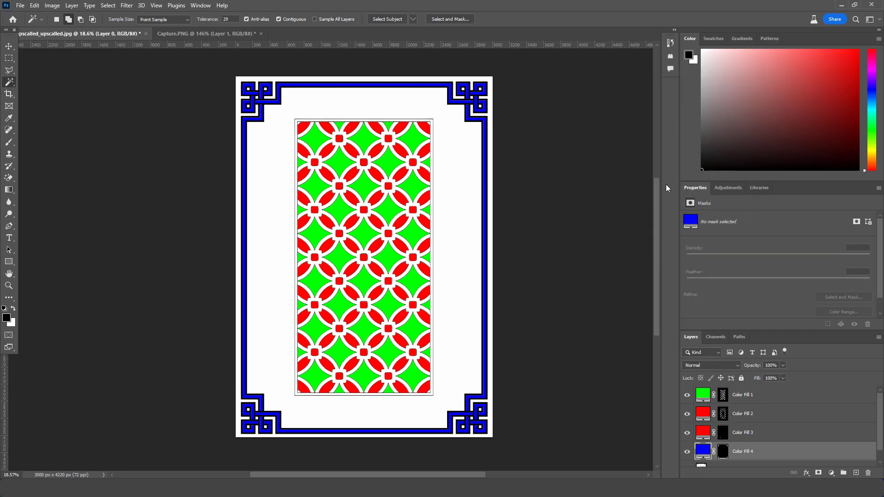
{"action": "scroll", "coordinate": [690, 456], "scroll_direction": "down", "scroll_amount": 1}
{"action": "left_click", "coordinate": [689, 458]}
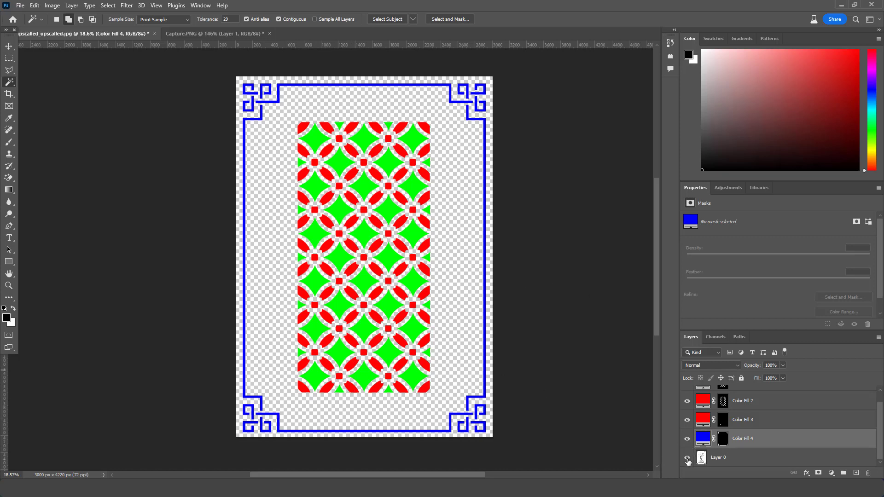
{"action": "left_click", "coordinate": [687, 458]}
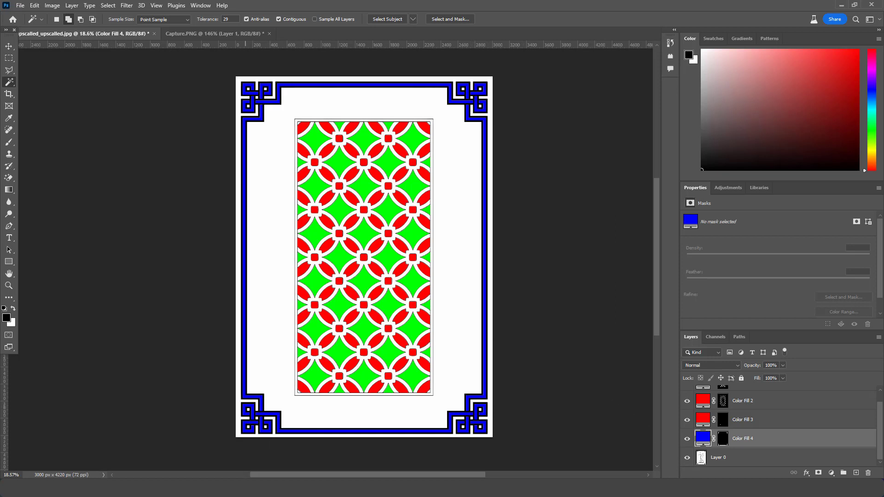
{"action": "left_click", "coordinate": [314, 421]}
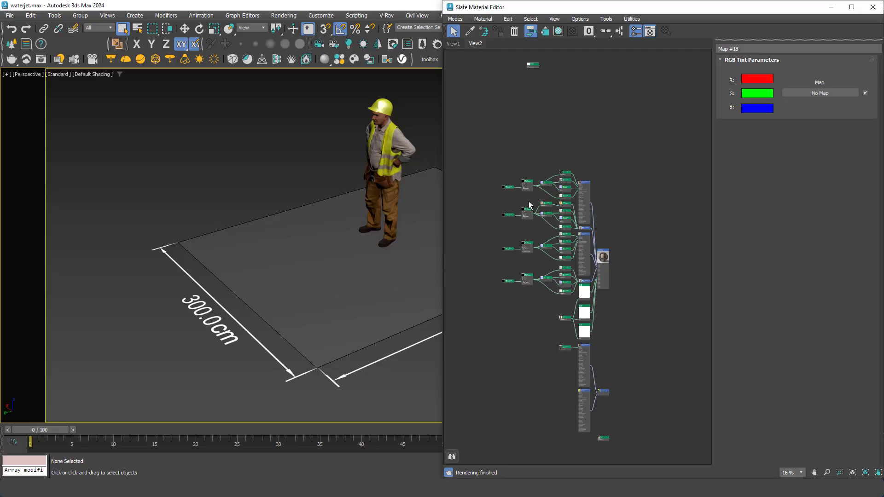
Step: Create a VRayBlendMtl node, Material #27, on the Slate View2 canvas and frame it
{"action": "right_click", "coordinate": [559, 150]}
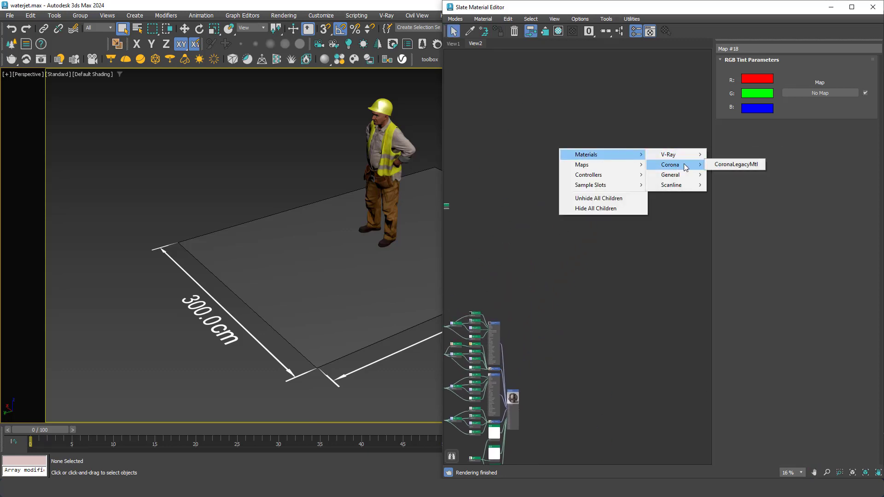
{"action": "mouse_move", "coordinate": [667, 153]}
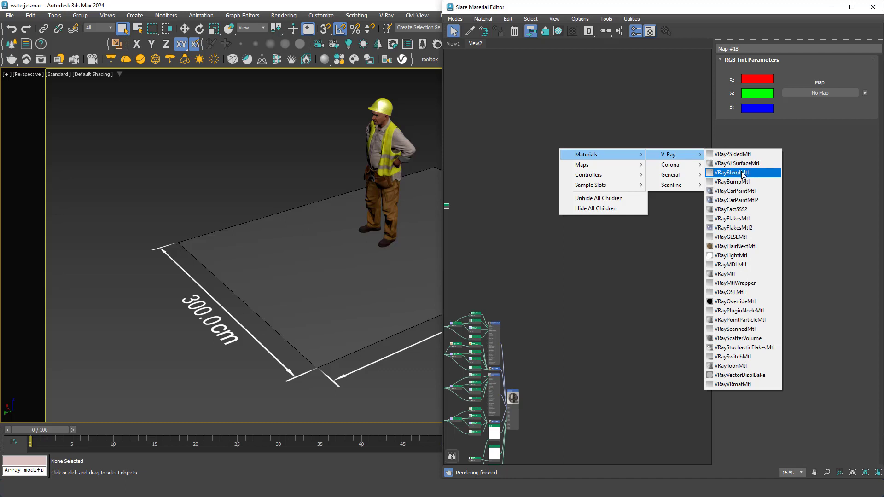
{"action": "left_click", "coordinate": [742, 174]}
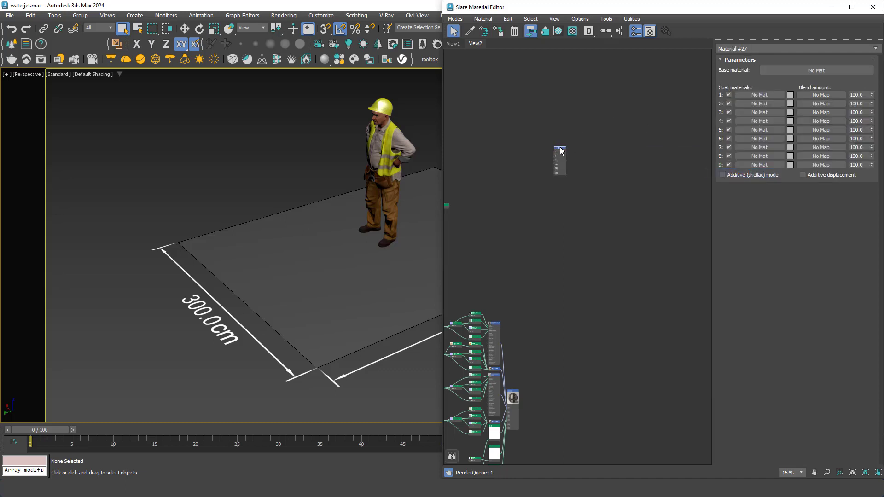
{"action": "key", "text": "z"}
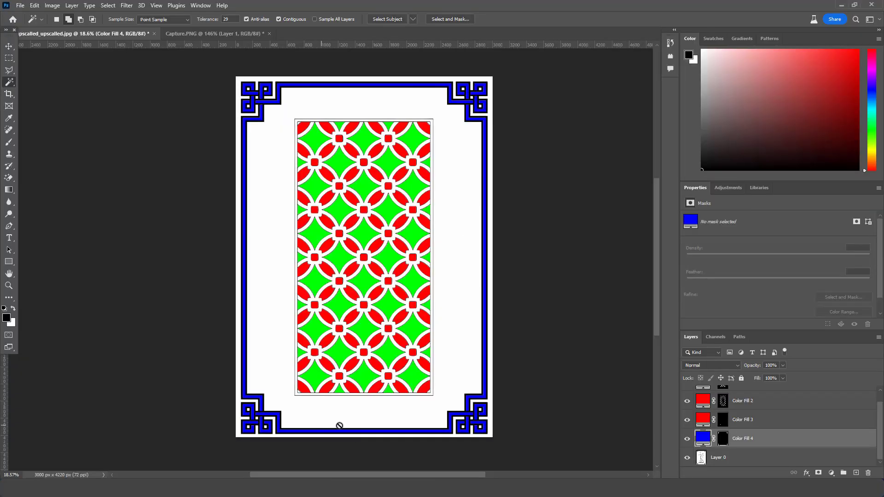
Step: Hide Layer 0, inspect the coloured border edges, then make Layer 0 the active layer
{"action": "left_click", "coordinate": [686, 458]}
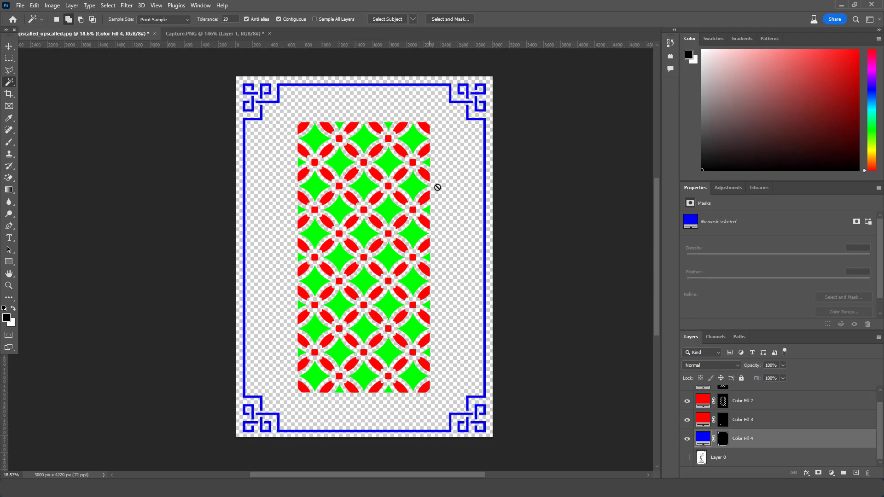
{"action": "scroll", "coordinate": [438, 188], "scroll_direction": "up", "scroll_amount": 2}
{"action": "scroll", "coordinate": [460, 138], "scroll_direction": "up", "scroll_amount": 2}
{"action": "scroll", "coordinate": [485, 101], "scroll_direction": "up", "scroll_amount": 3}
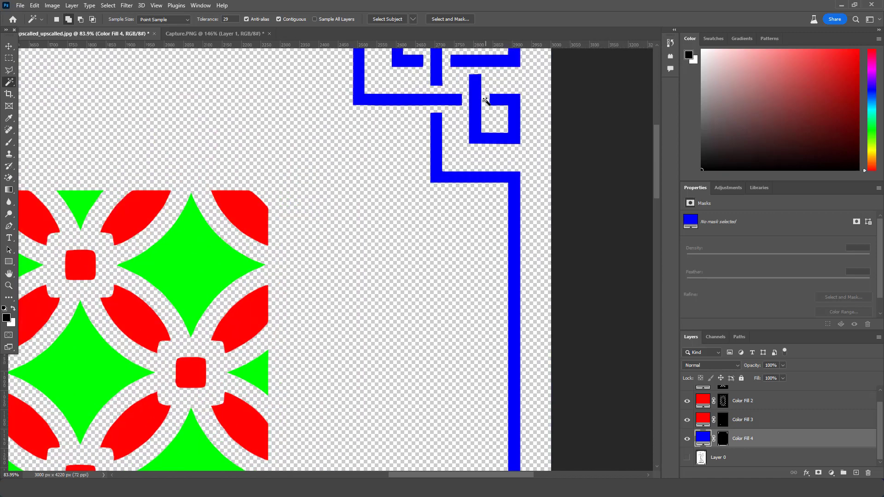
{"action": "scroll", "coordinate": [485, 101], "scroll_direction": "down", "scroll_amount": 3}
{"action": "scroll", "coordinate": [253, 132], "scroll_direction": "down", "scroll_amount": 1}
{"action": "scroll", "coordinate": [253, 132], "scroll_direction": "up", "scroll_amount": 2}
{"action": "scroll", "coordinate": [212, 118], "scroll_direction": "up", "scroll_amount": 2}
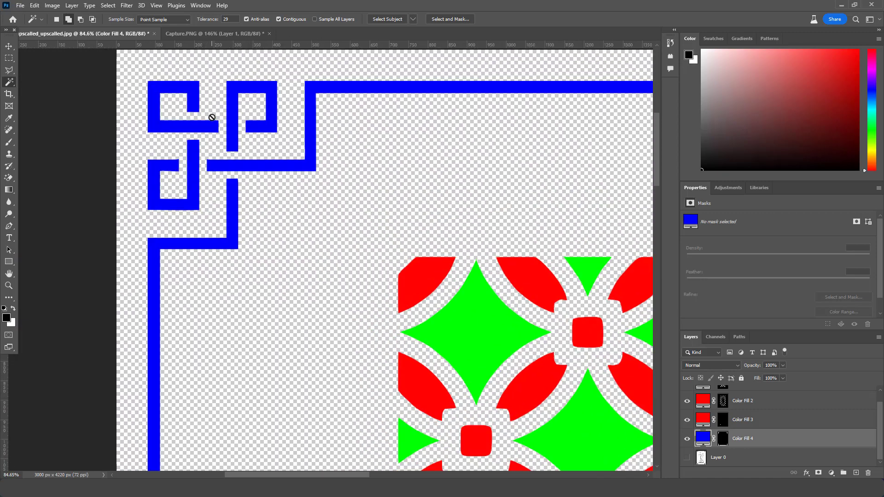
{"action": "scroll", "coordinate": [212, 118], "scroll_direction": "down", "scroll_amount": 3}
{"action": "scroll", "coordinate": [212, 139], "scroll_direction": "down", "scroll_amount": 2}
{"action": "scroll", "coordinate": [285, 425], "scroll_direction": "down", "scroll_amount": 2}
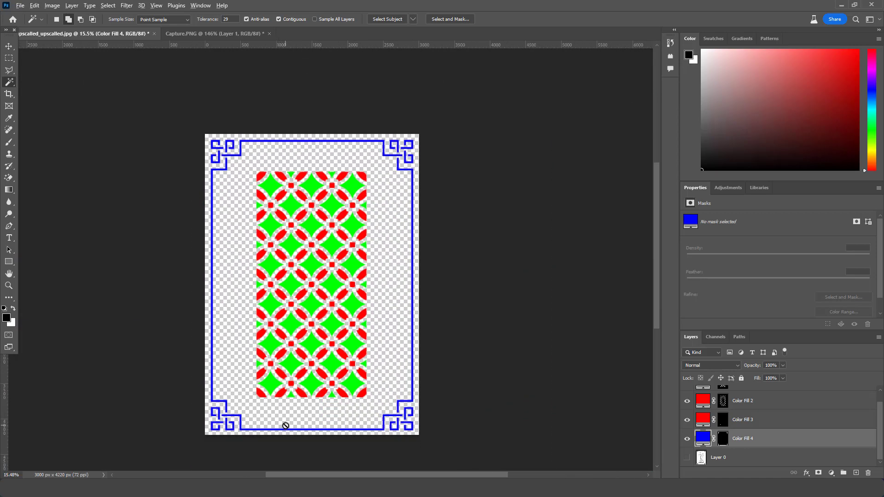
{"action": "scroll", "coordinate": [285, 426], "scroll_direction": "up", "scroll_amount": 3}
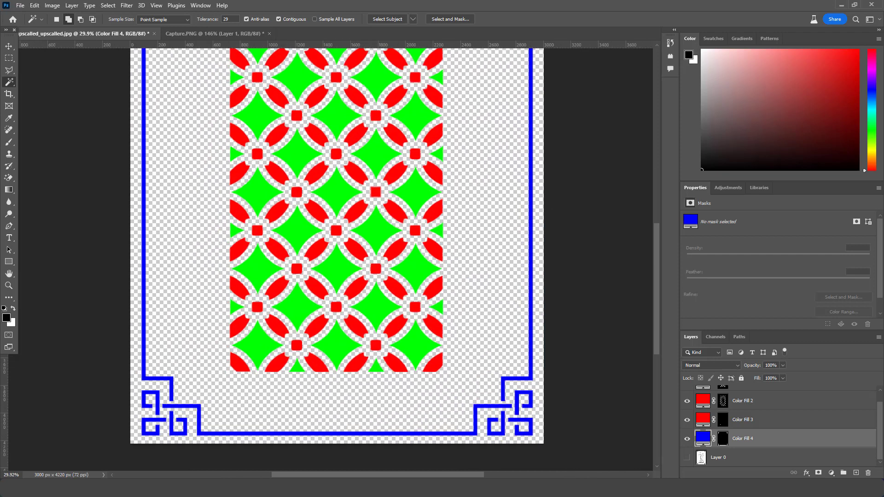
{"action": "key", "text": "alt+bracketleft"}
{"action": "scroll", "coordinate": [438, 193], "scroll_direction": "down", "scroll_amount": 3}
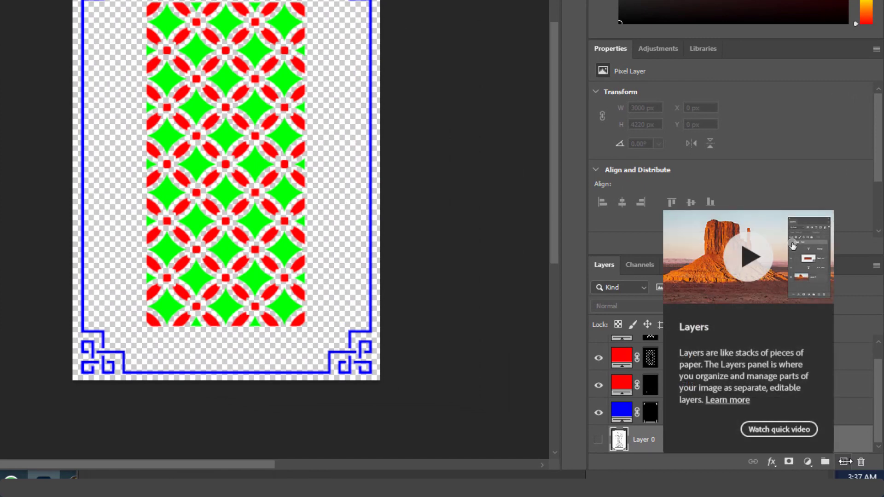
Step: Add a black Solid Color fill layer, Color Fill 5, behind the coloured shapes
{"action": "left_click", "coordinate": [844, 462]}
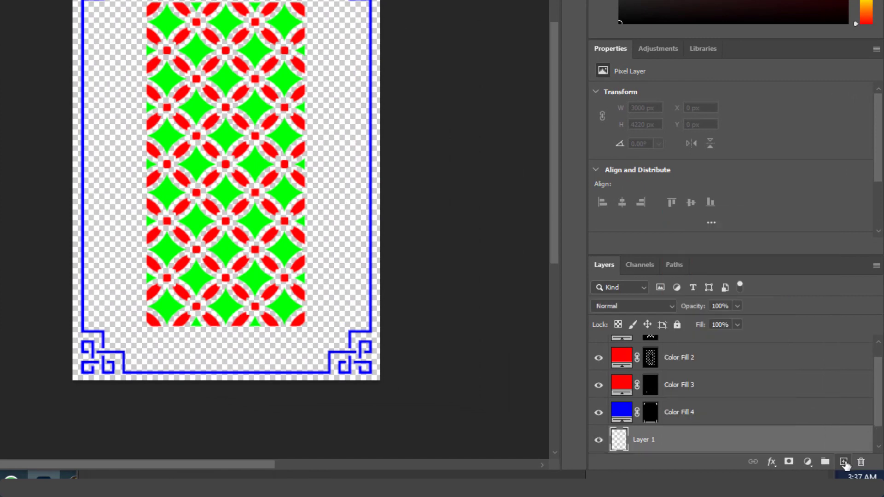
{"action": "left_click", "coordinate": [807, 463]}
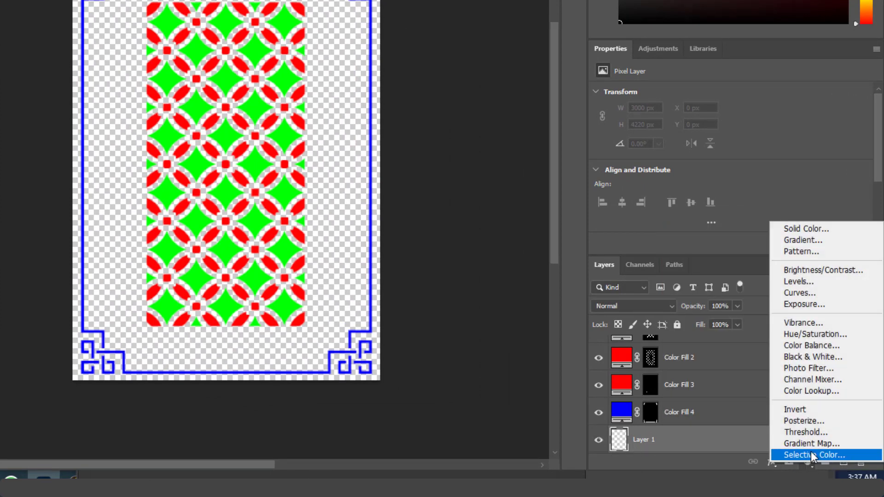
{"action": "left_click", "coordinate": [800, 229]}
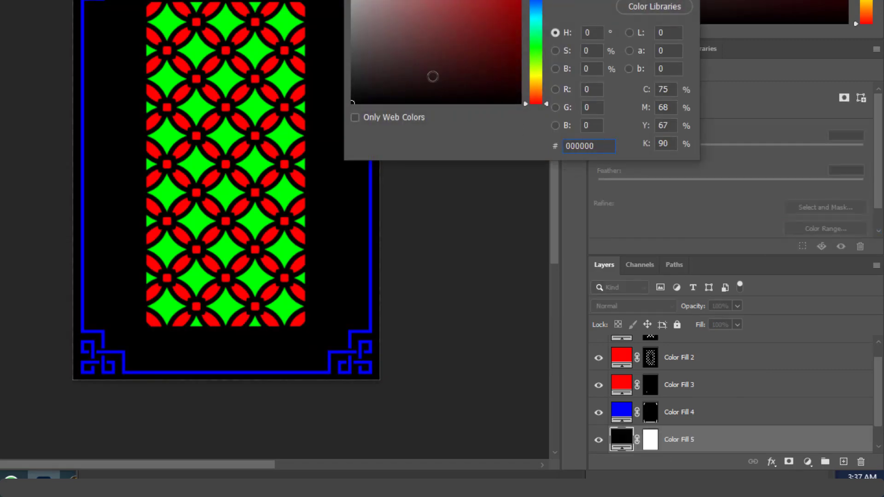
{"action": "key", "text": "Return"}
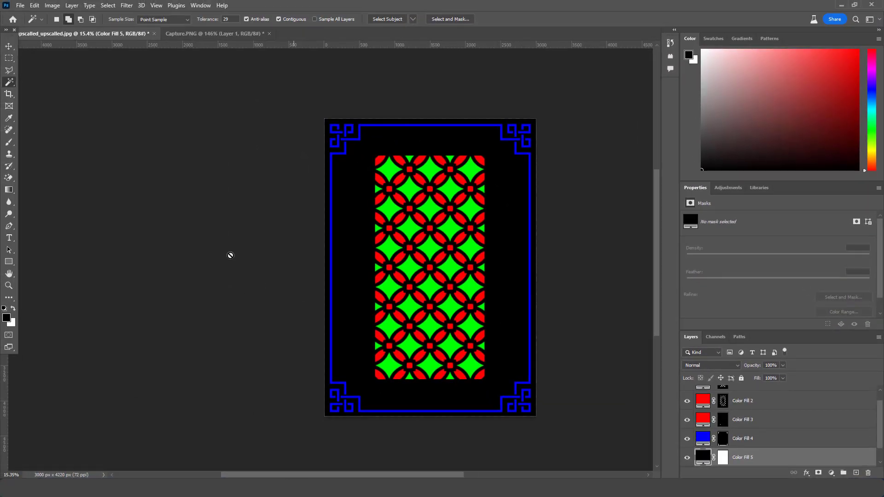
Step: Save a JPEG copy of the ID image with File > Save a Copy
{"action": "left_click", "coordinate": [20, 6]}
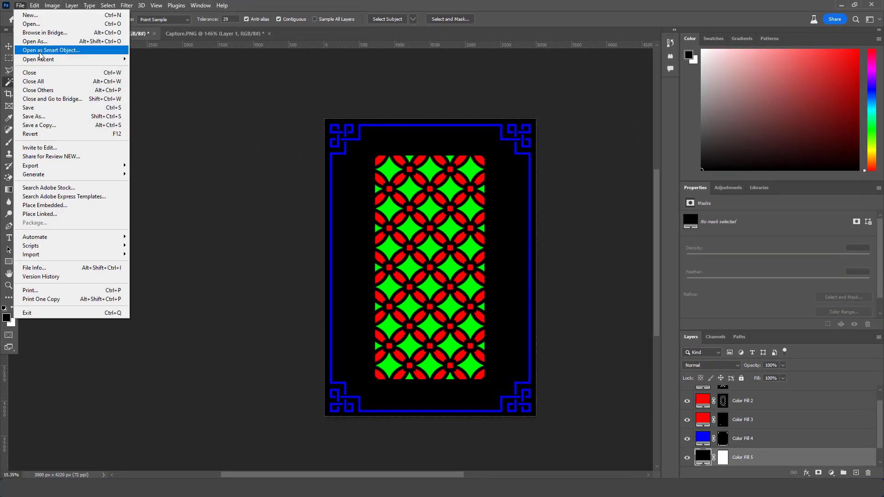
{"action": "left_click", "coordinate": [51, 128]}
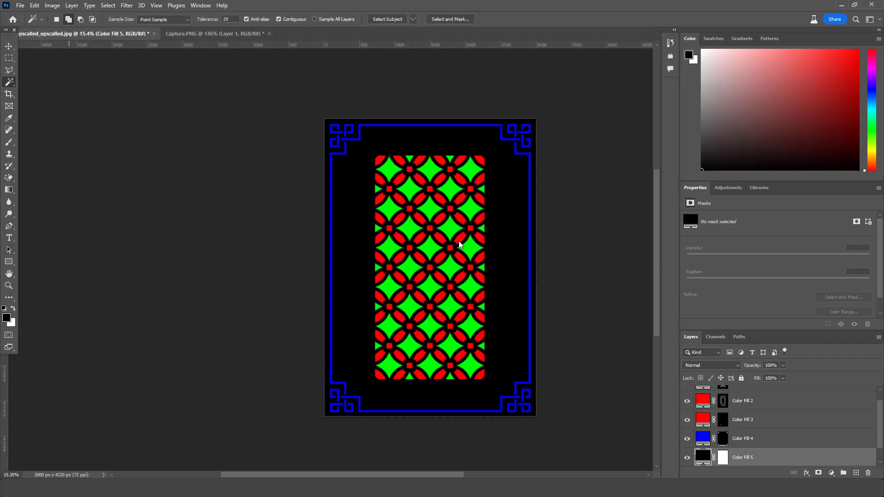
{"action": "left_click", "coordinate": [482, 123]}
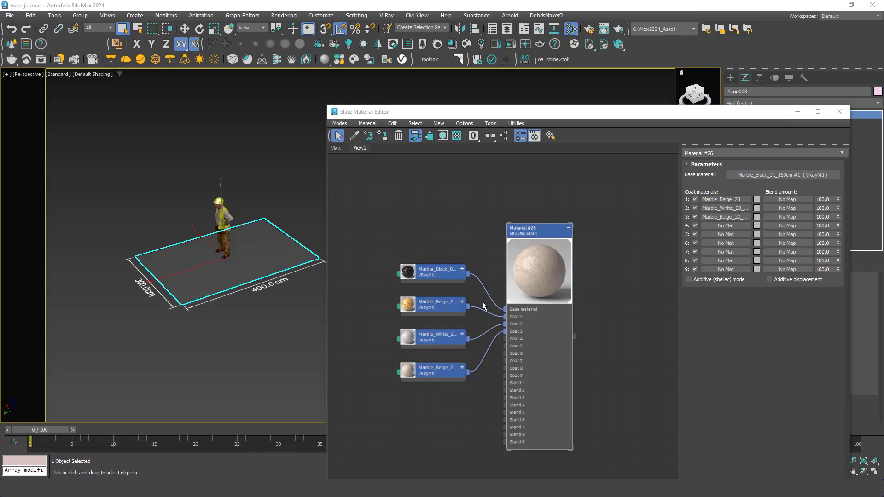
{"action": "scroll", "coordinate": [484, 305], "scroll_direction": "up", "scroll_amount": 1}
{"action": "scroll", "coordinate": [456, 261], "scroll_direction": "up", "scroll_amount": 1}
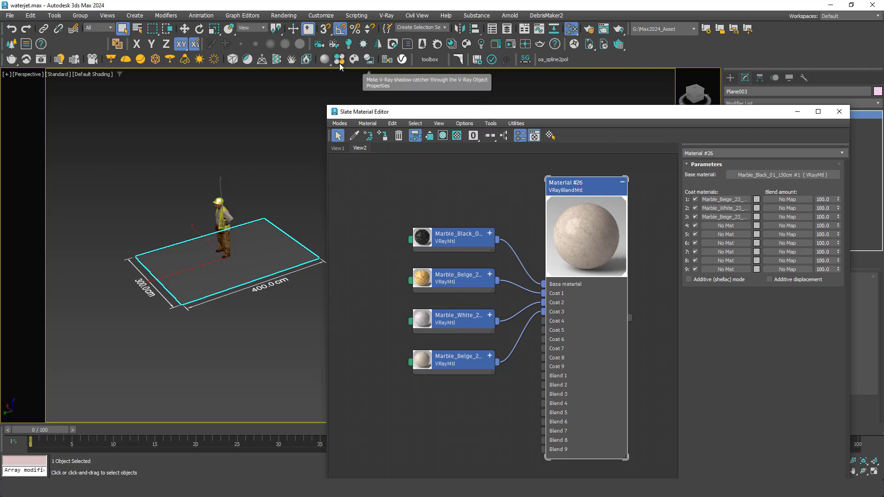
{"action": "left_click", "coordinate": [353, 61]}
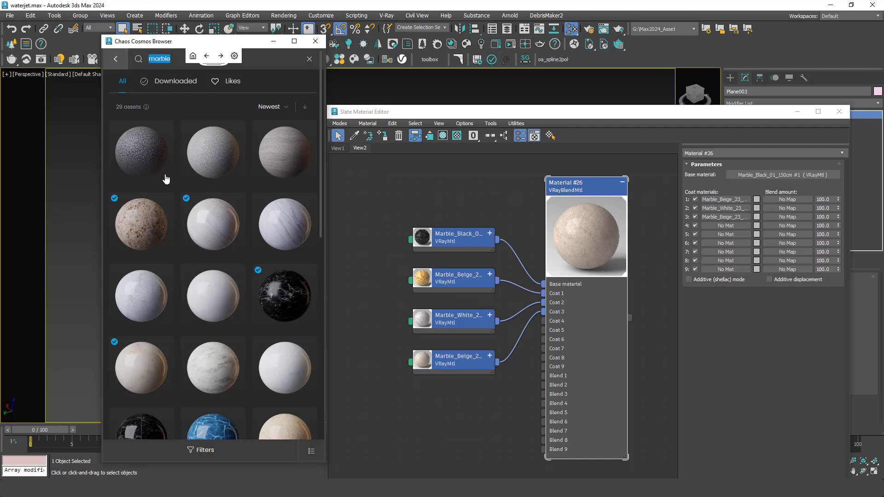
{"action": "scroll", "coordinate": [188, 251], "scroll_direction": "down", "scroll_amount": 2}
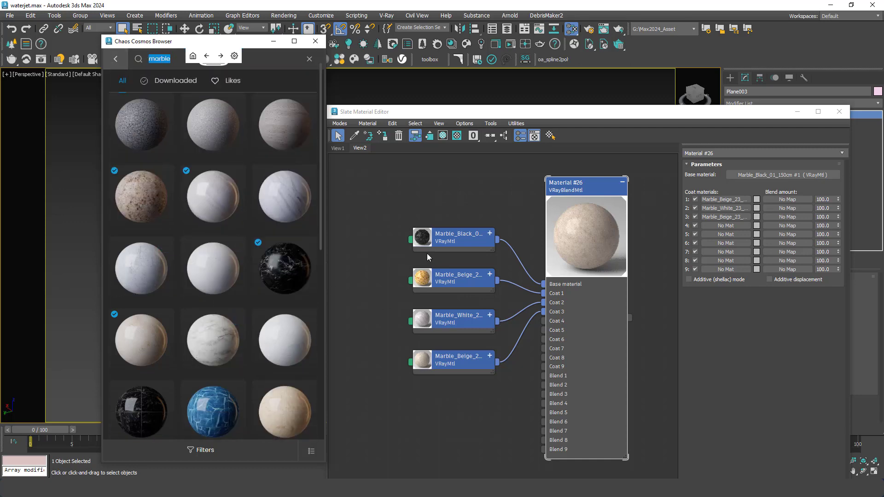
{"action": "double_click", "coordinate": [460, 240]}
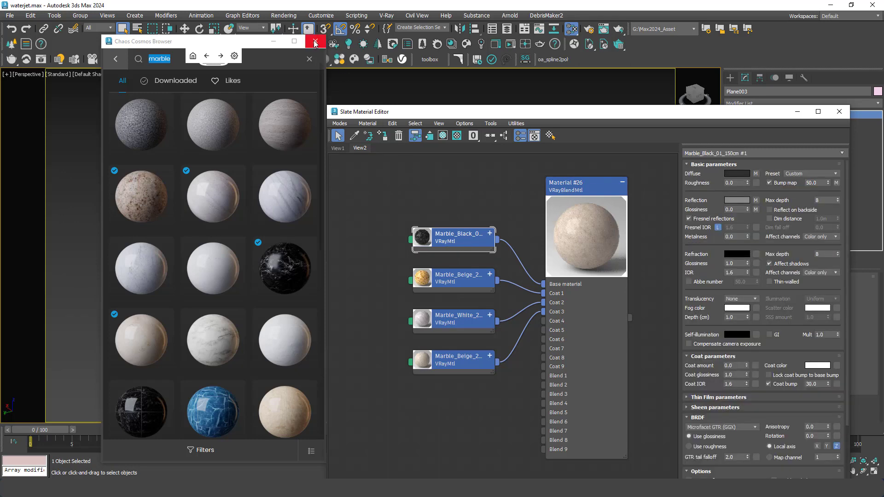
{"action": "left_click", "coordinate": [315, 43]}
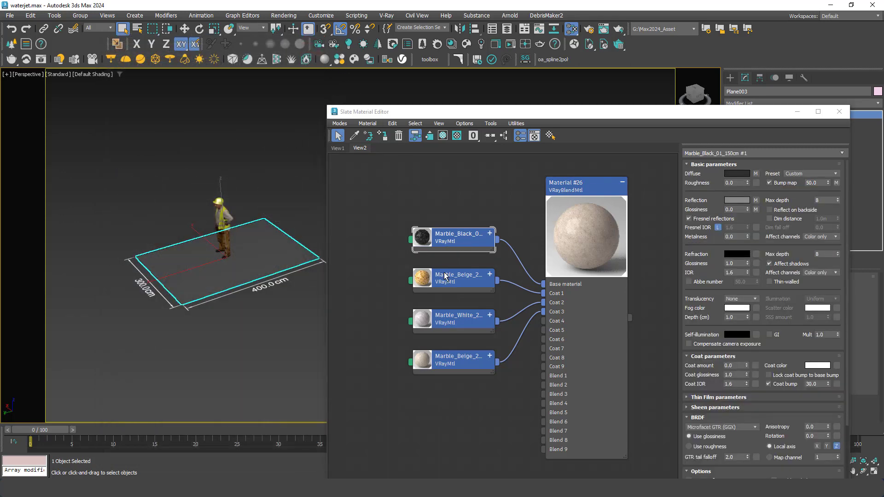
{"action": "double_click", "coordinate": [444, 275]}
{"action": "double_click", "coordinate": [451, 324]}
{"action": "double_click", "coordinate": [445, 358]}
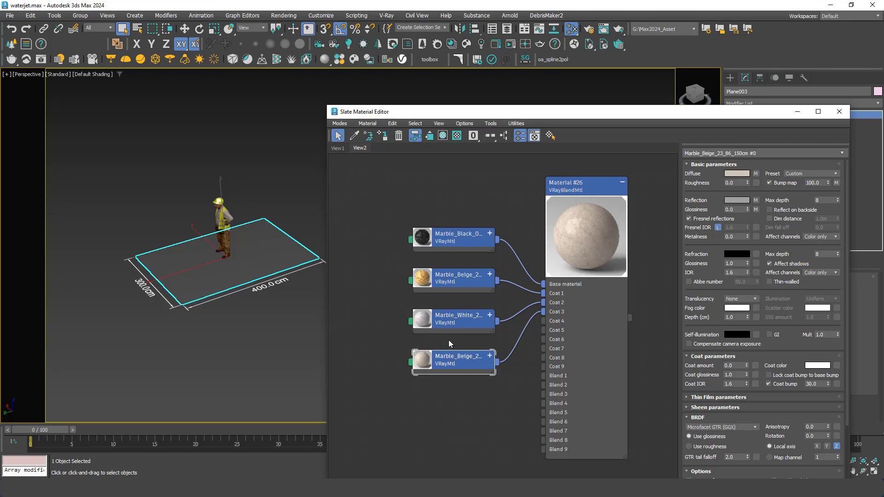
{"action": "double_click", "coordinate": [438, 281]}
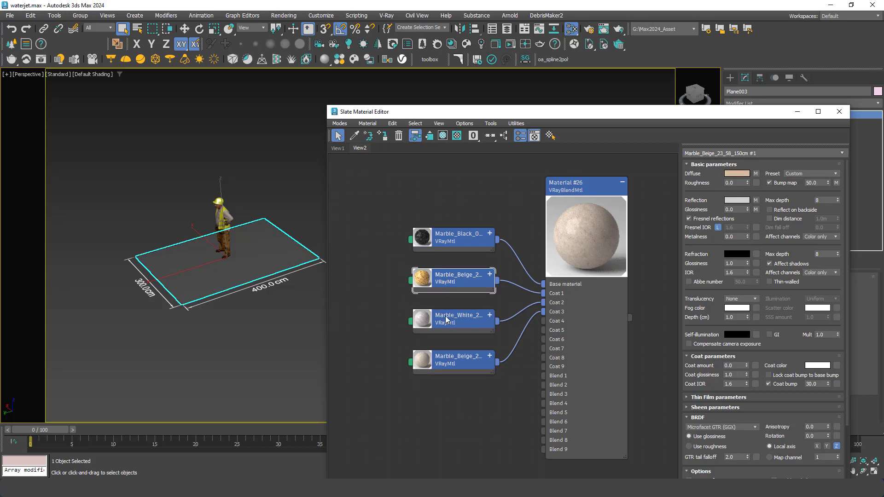
{"action": "scroll", "coordinate": [455, 296], "scroll_direction": "up", "scroll_amount": 1}
{"action": "scroll", "coordinate": [414, 233], "scroll_direction": "up", "scroll_amount": 2}
{"action": "scroll", "coordinate": [441, 233], "scroll_direction": "up", "scroll_amount": 1}
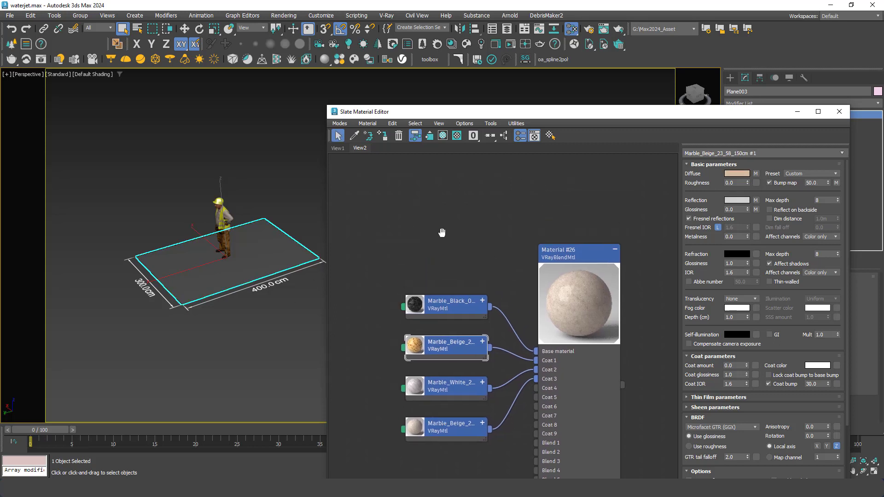
{"action": "scroll", "coordinate": [456, 298], "scroll_direction": "up", "scroll_amount": 5}
Step: Create a third RGB Tint map and arrange Maps #28, #29 and #30 together
{"action": "right_click", "coordinate": [444, 226]}
{"action": "mouse_move", "coordinate": [466, 241]}
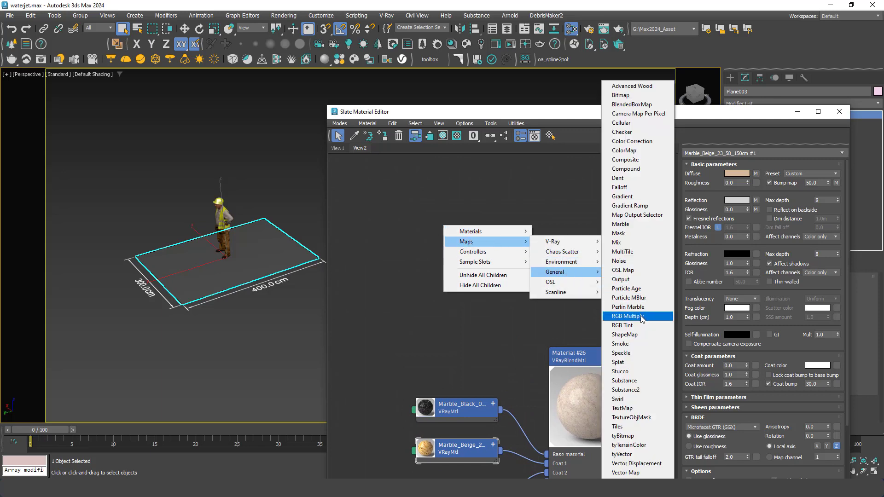
{"action": "mouse_move", "coordinate": [555, 271]}
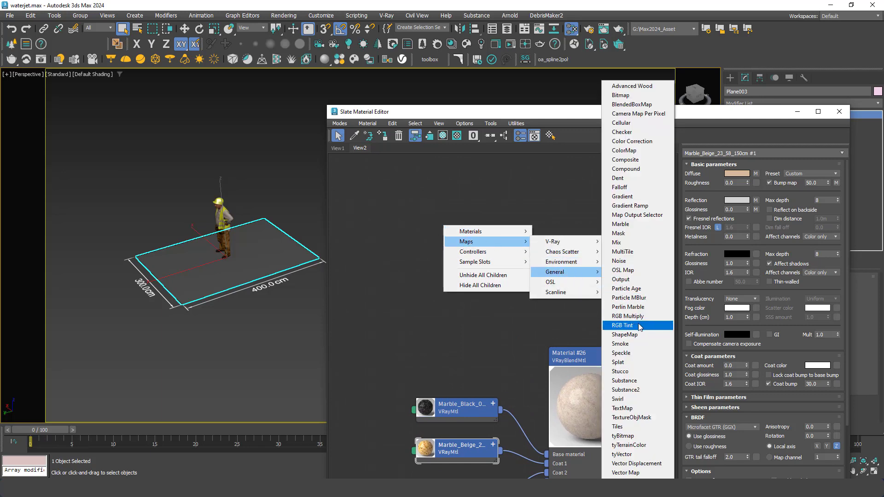
{"action": "left_click", "coordinate": [639, 327]}
{"action": "scroll", "coordinate": [493, 249], "scroll_direction": "up", "scroll_amount": 2}
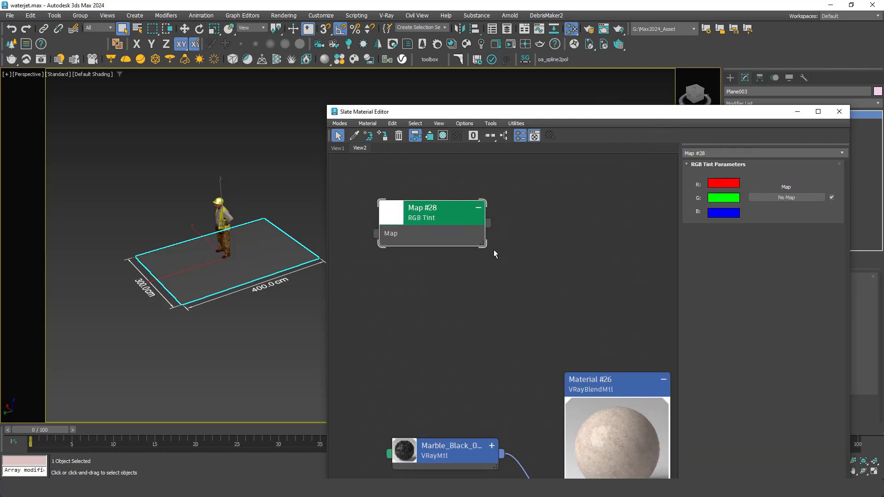
{"action": "mouse_move", "coordinate": [452, 216]}
{"action": "left_mouse_down"}
{"action": "mouse_move", "coordinate": [440, 250]}
{"action": "mouse_move", "coordinate": [536, 217]}
{"action": "mouse_move", "coordinate": [526, 299]}
{"action": "left_mouse_up"}
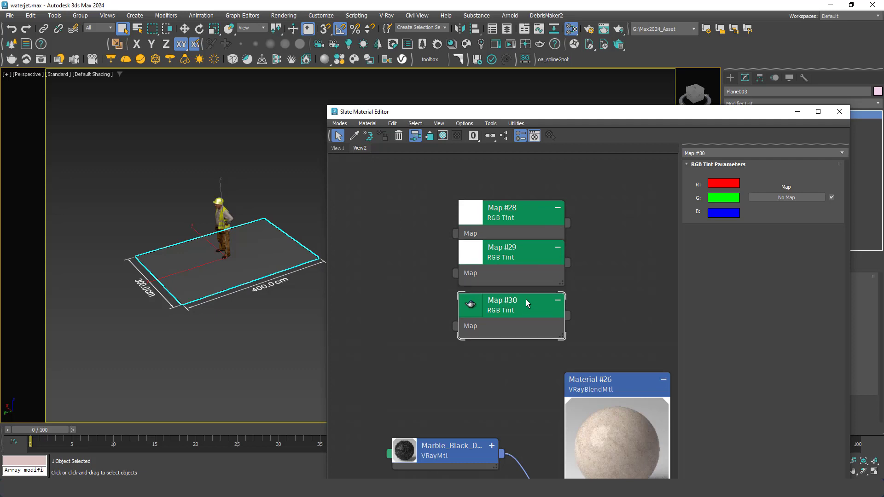
{"action": "left_click_drag", "start_coordinate": [528, 226], "coordinate": [527, 199]}
{"action": "left_click_drag", "start_coordinate": [519, 253], "coordinate": [519, 240]}
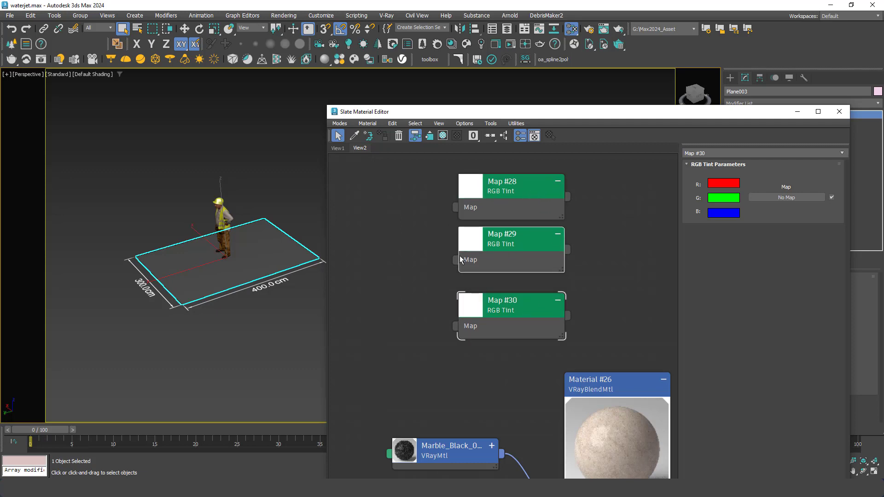
{"action": "left_click_drag", "start_coordinate": [372, 248], "coordinate": [413, 251]}
Step: Add a VRayBitmap, Map #31, loading the design image and wire it into Maps #28–#30
{"action": "right_click", "coordinate": [395, 244]}
{"action": "mouse_move", "coordinate": [416, 258]}
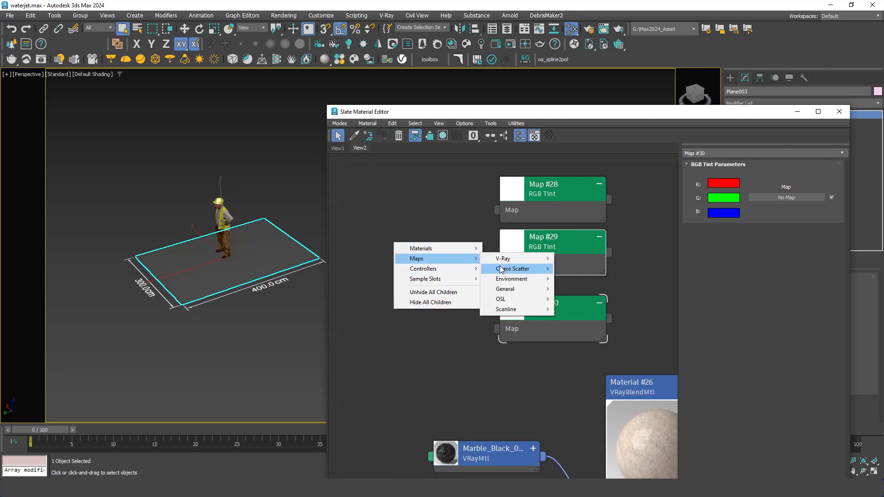
{"action": "left_click", "coordinate": [575, 224]}
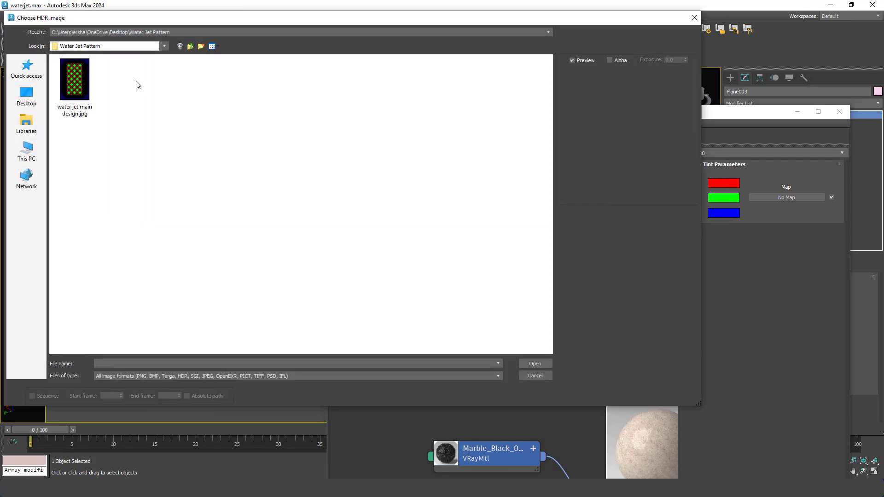
{"action": "double_click", "coordinate": [76, 85]}
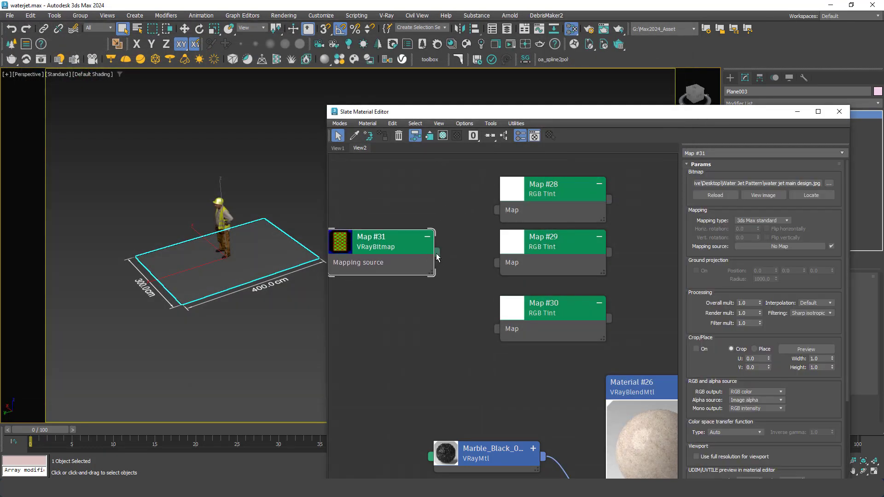
{"action": "left_click_drag", "start_coordinate": [485, 210], "coordinate": [496, 211]}
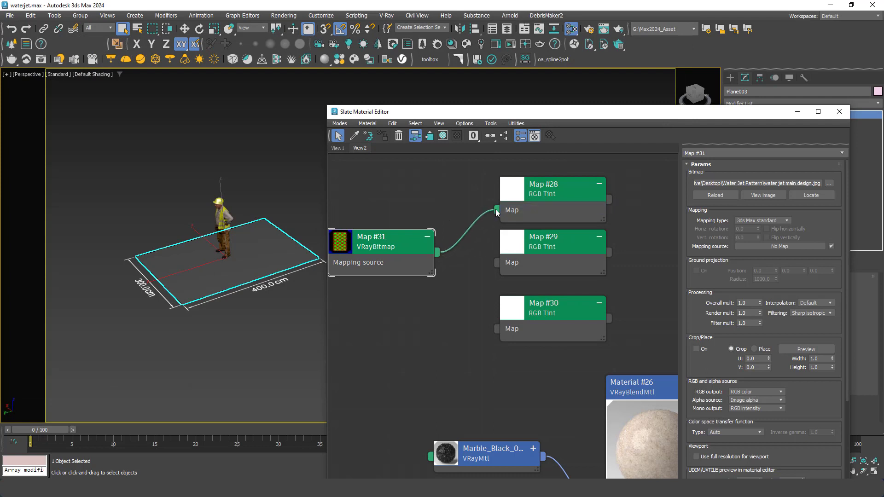
{"action": "mouse_move", "coordinate": [479, 254]}
{"action": "left_mouse_down"}
{"action": "mouse_move", "coordinate": [497, 262]}
{"action": "mouse_move", "coordinate": [496, 329]}
{"action": "left_mouse_up"}
{"action": "mouse_move", "coordinate": [518, 214]}
{"action": "left_mouse_down"}
{"action": "mouse_move", "coordinate": [495, 278]}
{"action": "mouse_move", "coordinate": [487, 193]}
{"action": "left_mouse_up"}
{"action": "left_click", "coordinate": [495, 278]}
{"action": "scroll", "coordinate": [487, 259], "scroll_direction": "up", "scroll_amount": 2}
{"action": "double_click", "coordinate": [487, 258]}
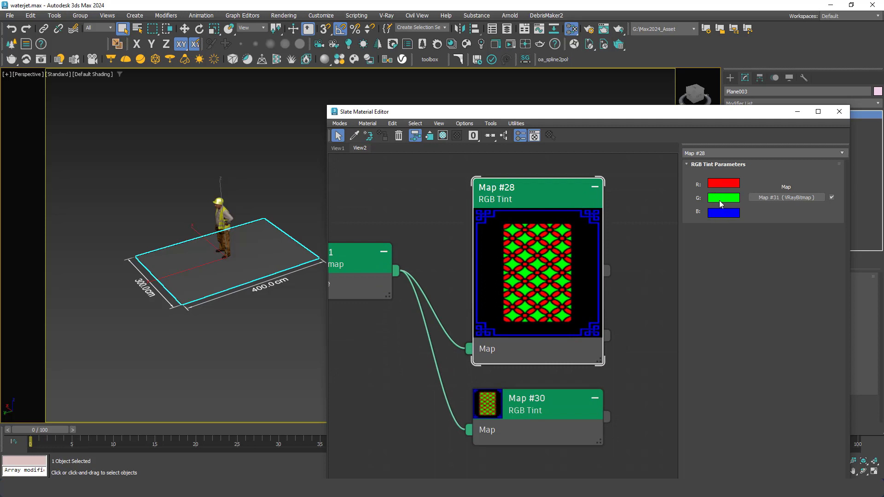
Step: Set Map #28's red tint to white and its green and blue tints to black
{"action": "left_click", "coordinate": [725, 185]}
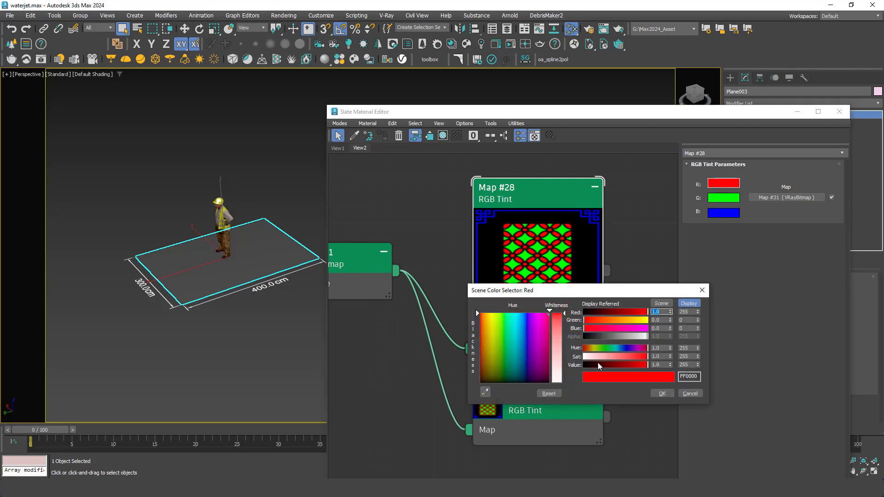
{"action": "left_click_drag", "start_coordinate": [595, 357], "coordinate": [578, 357]}
{"action": "left_click", "coordinate": [659, 393]}
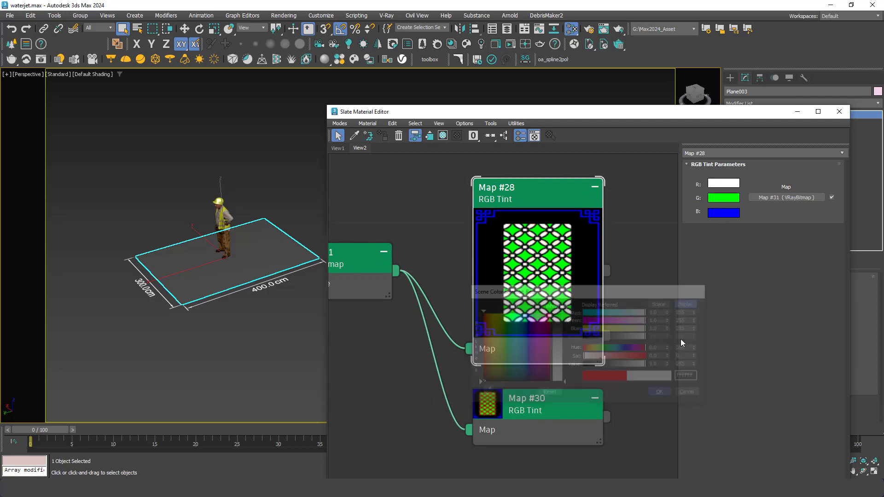
{"action": "left_click", "coordinate": [722, 199]}
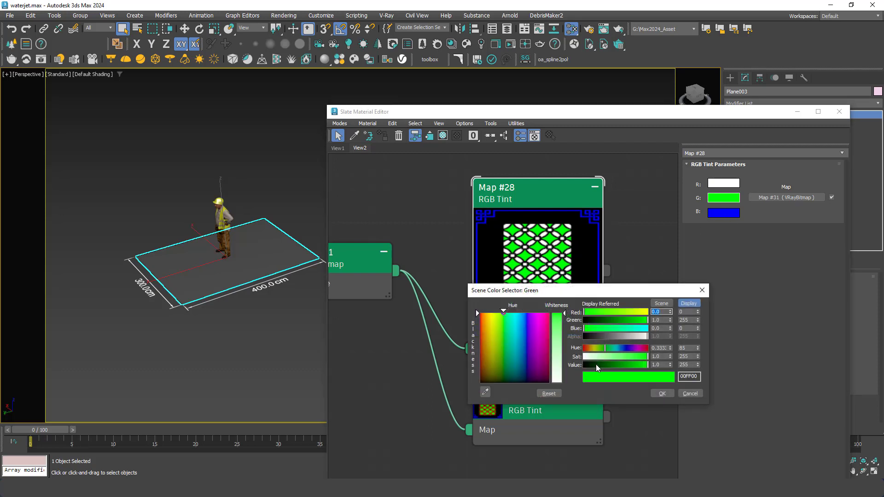
{"action": "mouse_move", "coordinate": [595, 364]}
{"action": "left_mouse_down"}
{"action": "mouse_move", "coordinate": [583, 364]}
{"action": "mouse_move", "coordinate": [593, 366]}
{"action": "mouse_move", "coordinate": [564, 314]}
{"action": "left_mouse_up"}
{"action": "left_click", "coordinate": [723, 212]}
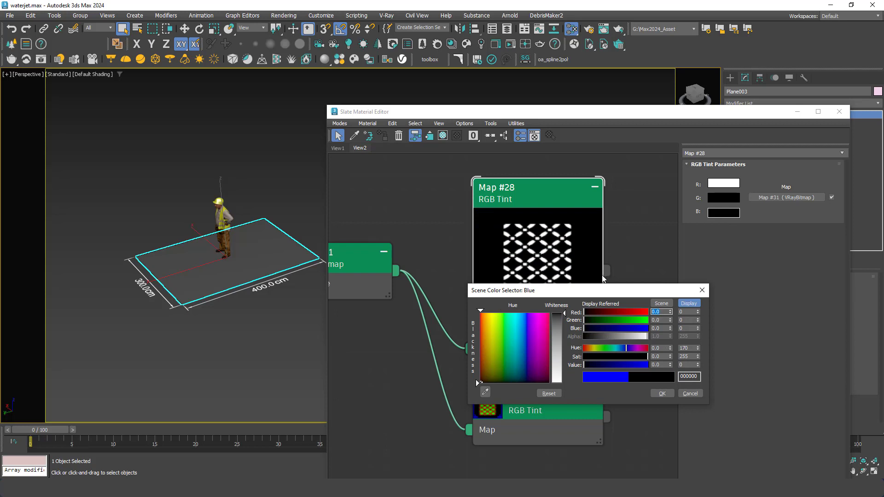
{"action": "left_click", "coordinate": [659, 393]}
Step: Rearrange the marble nodes and move Map #29 out from under Map #28 to show its settings
{"action": "scroll", "coordinate": [557, 341], "scroll_direction": "down", "scroll_amount": 5}
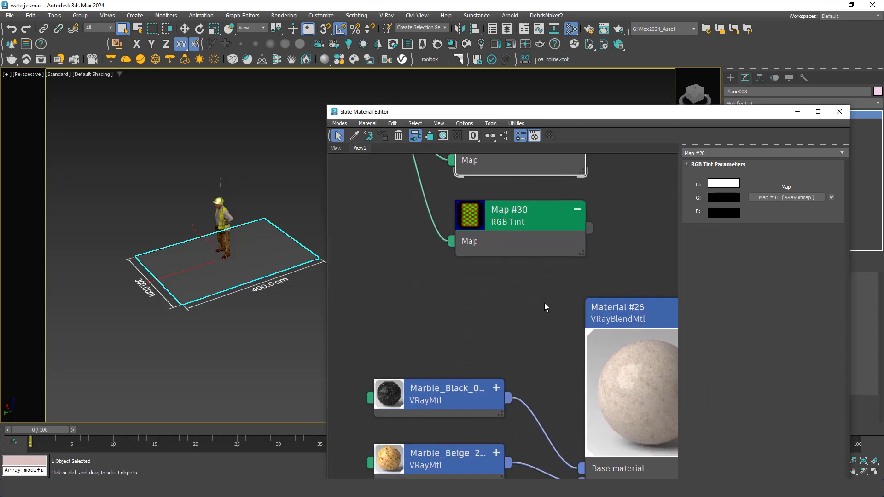
{"action": "scroll", "coordinate": [497, 309], "scroll_direction": "down", "scroll_amount": 2}
{"action": "left_click_drag", "start_coordinate": [449, 343], "coordinate": [436, 345]}
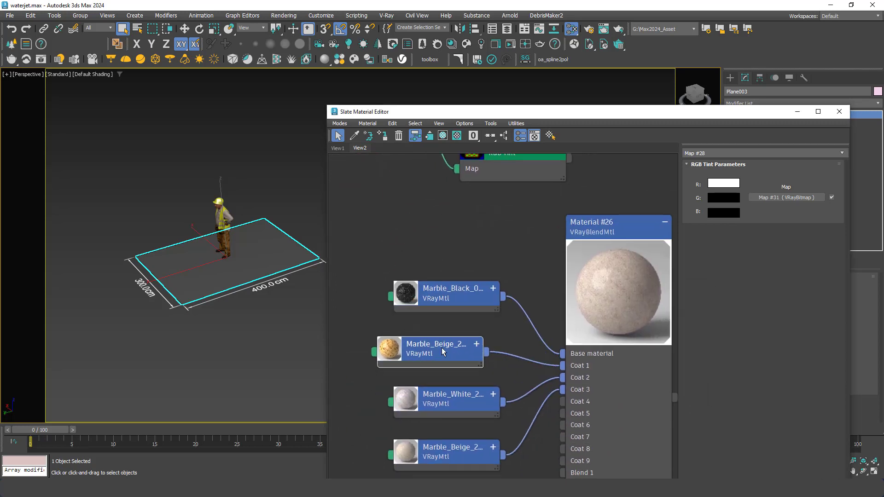
{"action": "left_click", "coordinate": [454, 301]}
{"action": "left_click_drag", "start_coordinate": [454, 301], "coordinate": [507, 314]}
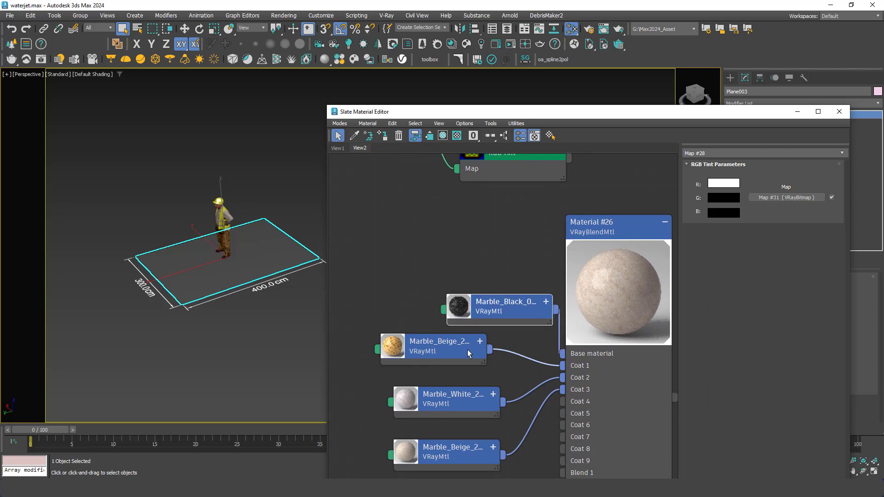
{"action": "mouse_move", "coordinate": [440, 339]}
{"action": "left_mouse_down"}
{"action": "mouse_move", "coordinate": [418, 334]}
{"action": "mouse_move", "coordinate": [480, 350]}
{"action": "left_mouse_up"}
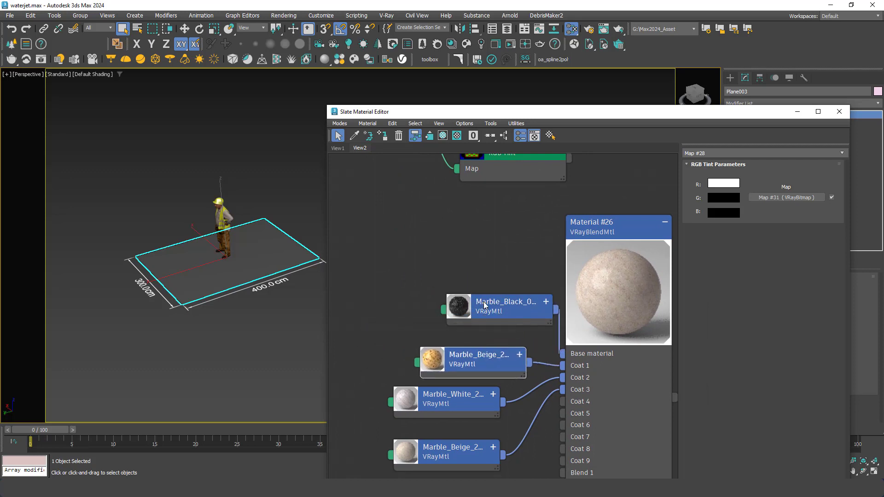
{"action": "scroll", "coordinate": [516, 362], "scroll_direction": "up", "scroll_amount": 5}
{"action": "left_click_drag", "start_coordinate": [504, 226], "coordinate": [518, 194]}
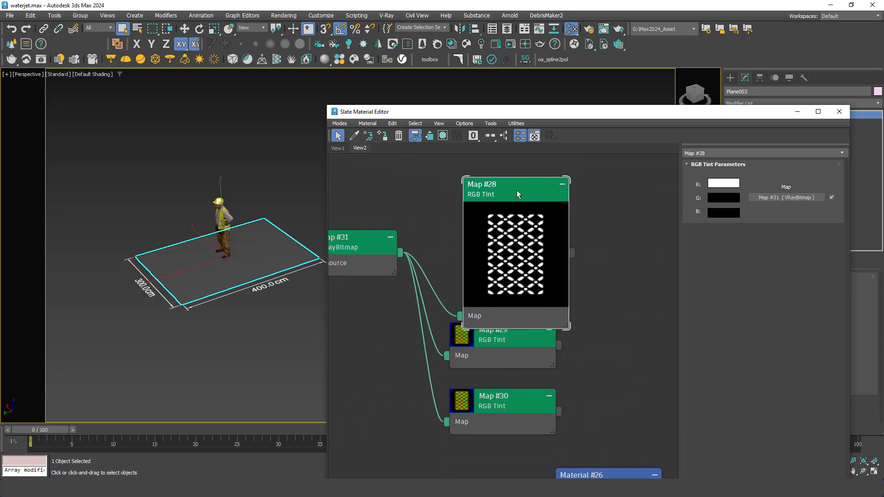
{"action": "scroll", "coordinate": [520, 229], "scroll_direction": "up", "scroll_amount": 5}
{"action": "left_click_drag", "start_coordinate": [520, 300], "coordinate": [476, 370]}
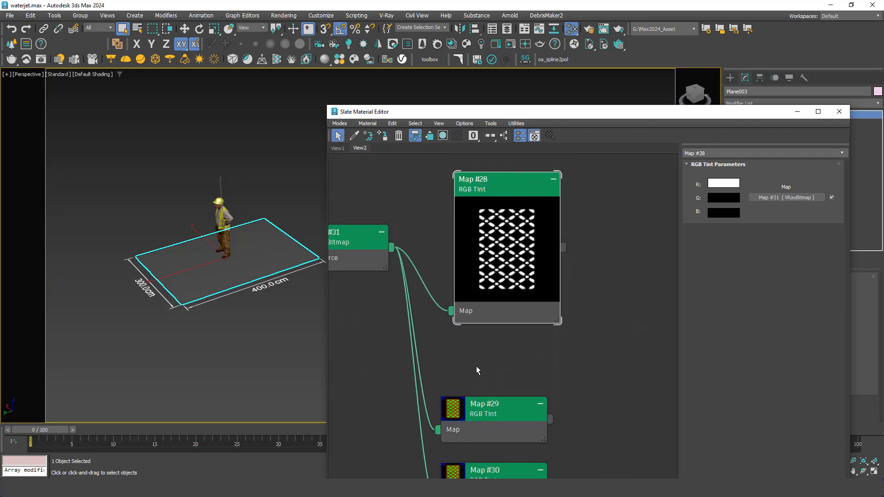
{"action": "double_click", "coordinate": [459, 414]}
{"action": "left_click_drag", "start_coordinate": [484, 415], "coordinate": [496, 349]}
Step: Set Map #29's red and blue tints to black and its green tint to white
{"action": "left_click", "coordinate": [733, 184]}
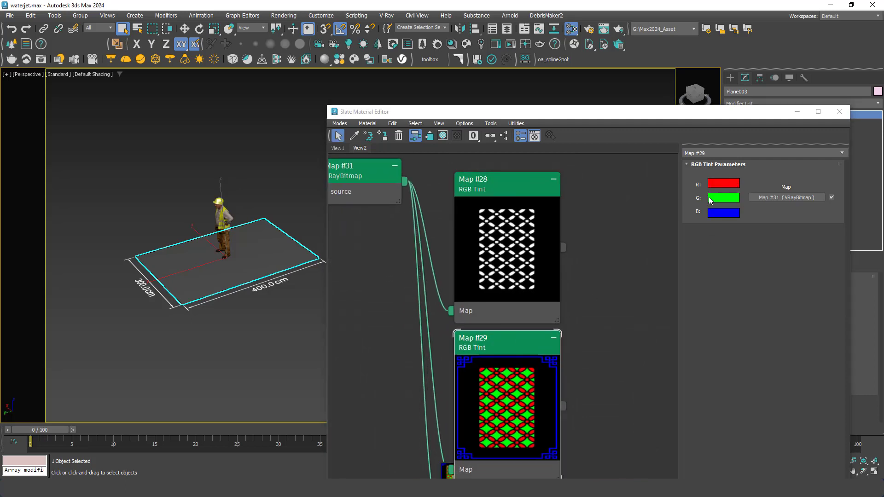
{"action": "left_click_drag", "start_coordinate": [593, 364], "coordinate": [522, 364]}
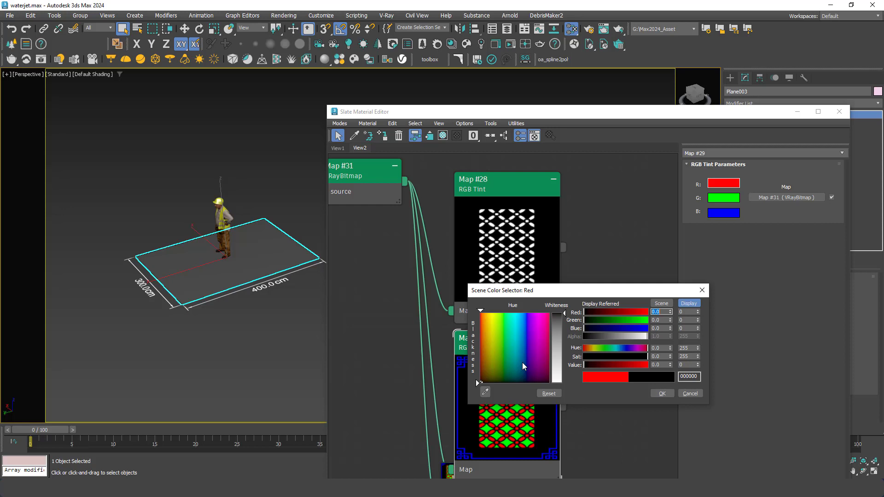
{"action": "left_click", "coordinate": [662, 393]}
{"action": "left_click", "coordinate": [722, 197]}
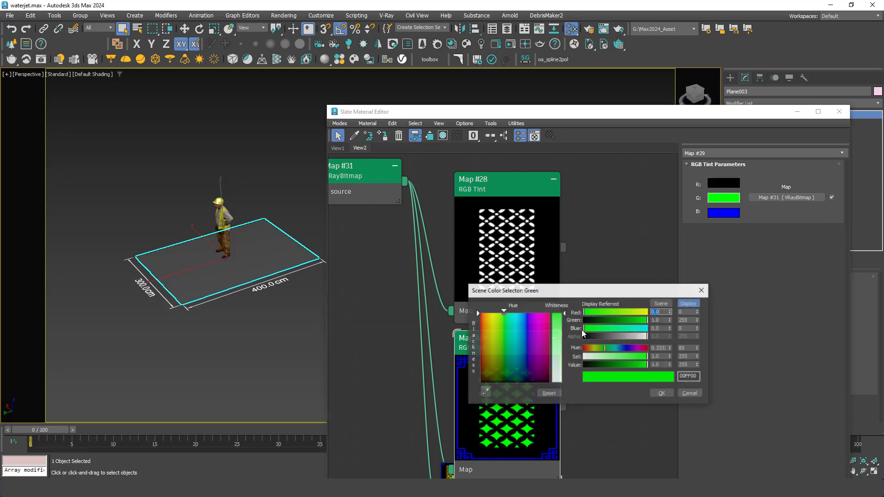
{"action": "left_click", "coordinate": [586, 357]}
{"action": "left_click", "coordinate": [662, 393]}
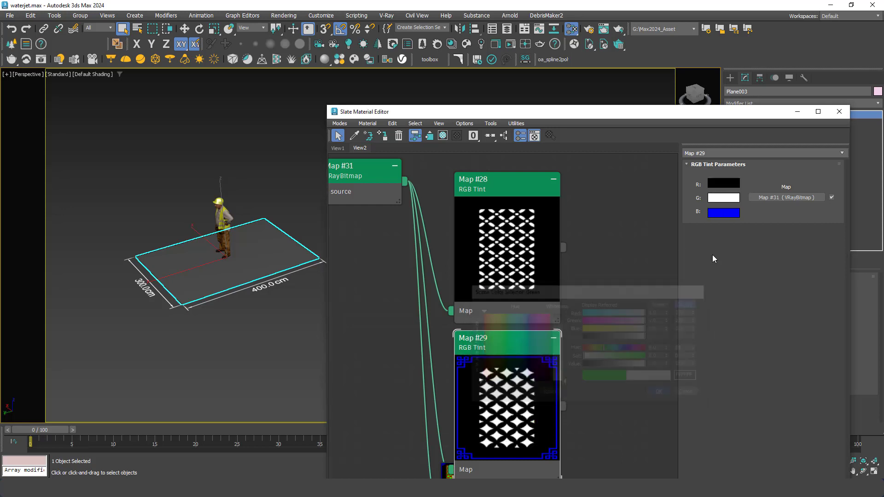
{"action": "left_click", "coordinate": [722, 212]}
{"action": "left_click_drag", "start_coordinate": [589, 366], "coordinate": [530, 365]}
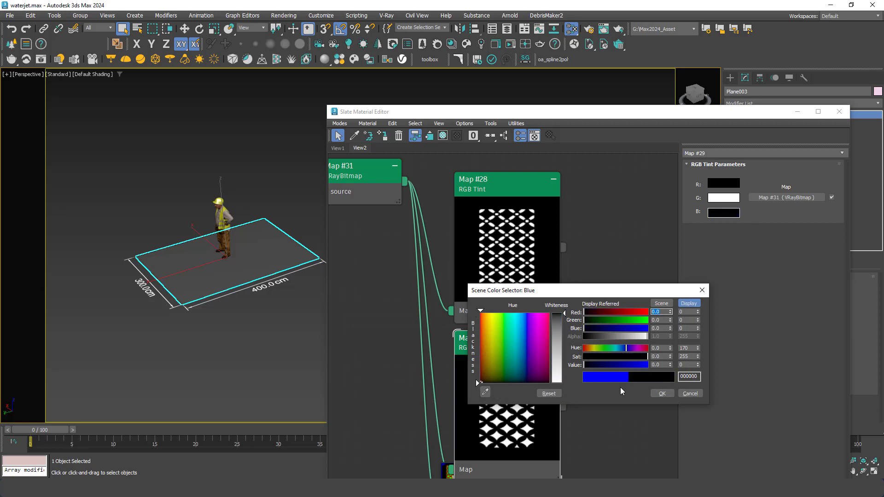
{"action": "left_click", "coordinate": [662, 393]}
Step: Recentre Material #26 and the marble nodes, then move Map #29 to expose Map #30's settings
{"action": "left_click_drag", "start_coordinate": [519, 318], "coordinate": [500, 264]}
{"action": "scroll", "coordinate": [500, 265], "scroll_direction": "down", "scroll_amount": 2}
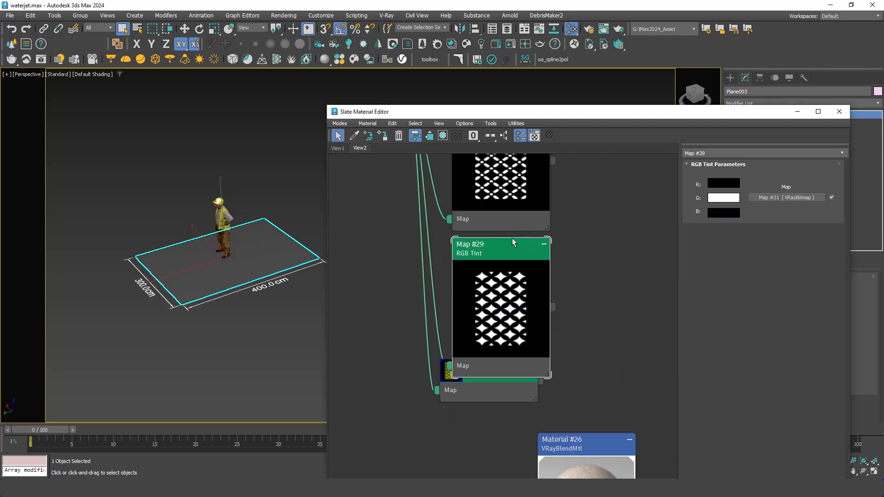
{"action": "left_click_drag", "start_coordinate": [507, 296], "coordinate": [487, 138]}
{"action": "scroll", "coordinate": [479, 325], "scroll_direction": "up", "scroll_amount": 2}
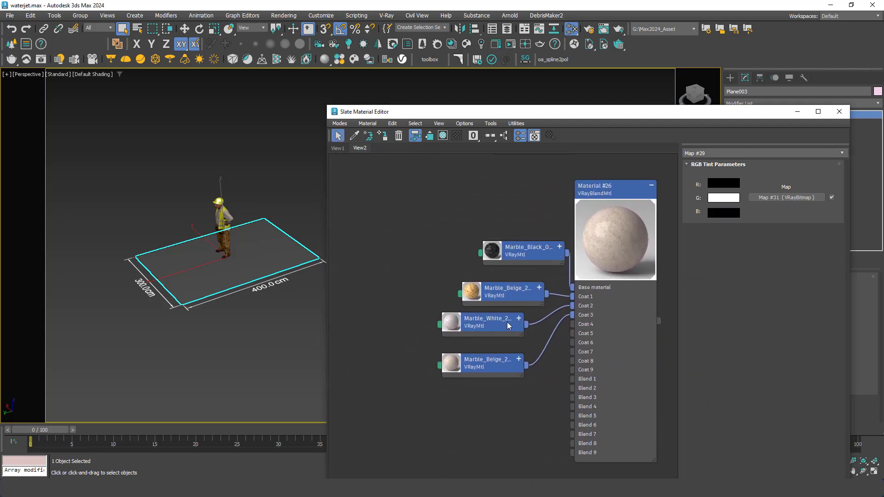
{"action": "left_click_drag", "start_coordinate": [478, 325], "coordinate": [491, 329]}
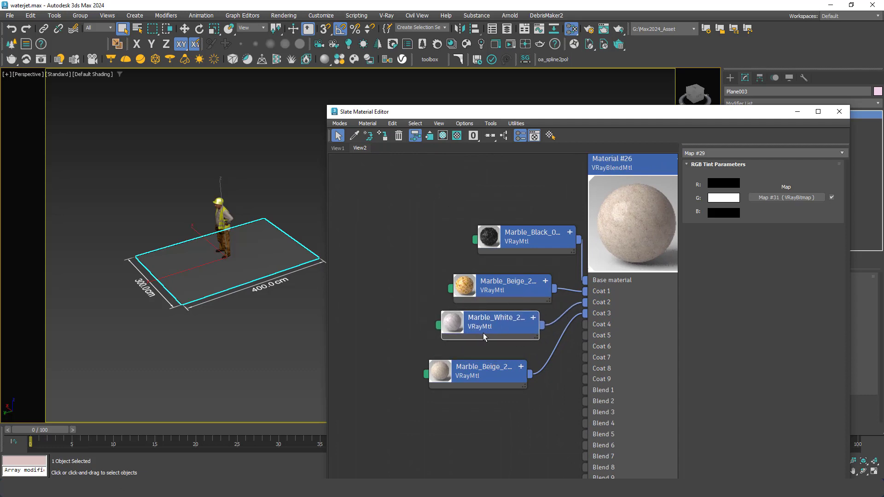
{"action": "scroll", "coordinate": [483, 337], "scroll_direction": "down", "scroll_amount": 2}
{"action": "scroll", "coordinate": [529, 249], "scroll_direction": "up", "scroll_amount": 3}
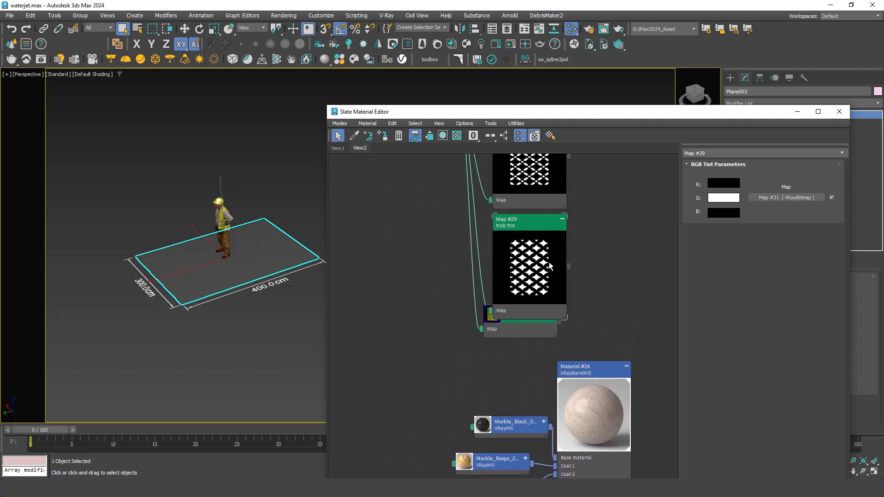
{"action": "scroll", "coordinate": [537, 288], "scroll_direction": "up", "scroll_amount": 2}
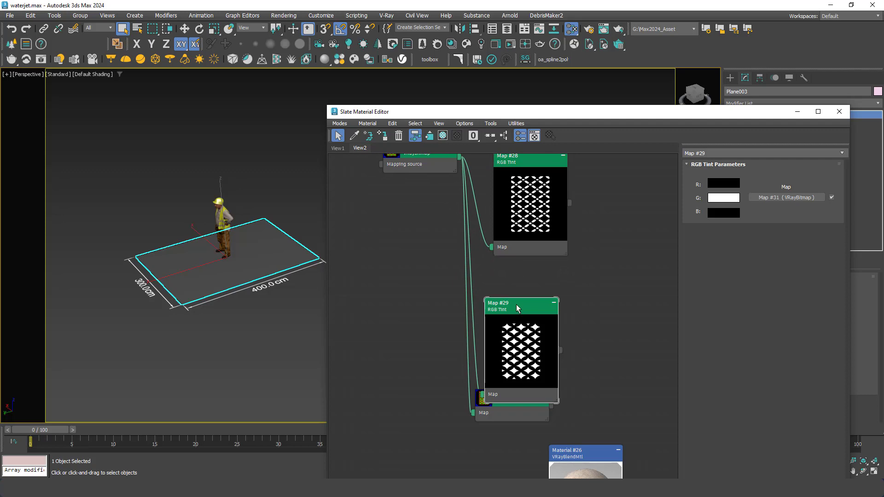
{"action": "left_click_drag", "start_coordinate": [511, 396], "coordinate": [499, 313]}
{"action": "scroll", "coordinate": [499, 356], "scroll_direction": "up", "scroll_amount": 1}
{"action": "double_click", "coordinate": [499, 353]}
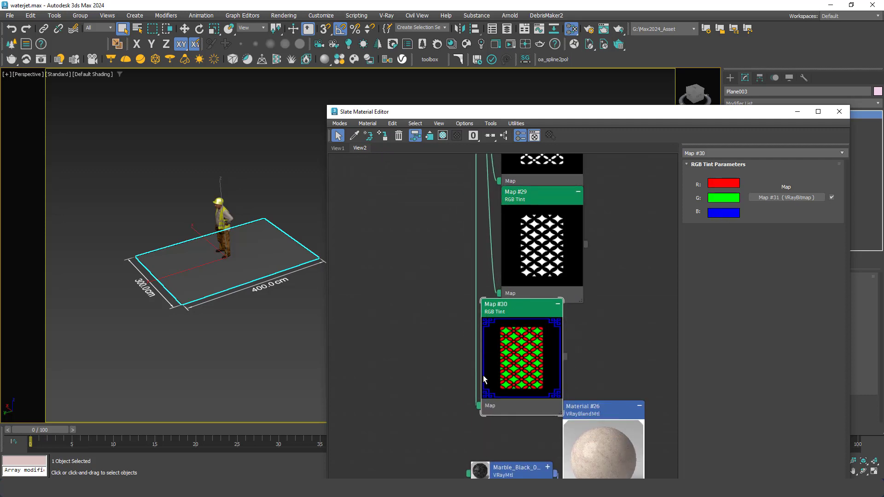
Step: Set Map #30's red and green tints to black and its blue tint to white
{"action": "left_click", "coordinate": [722, 190]}
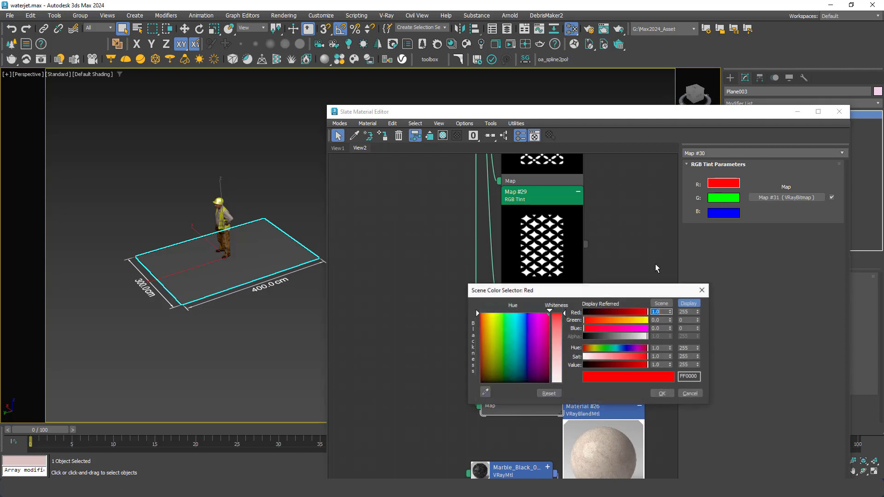
{"action": "type", "text": "0"}
{"action": "key", "text": "Return"}
{"action": "left_click", "coordinate": [721, 198]}
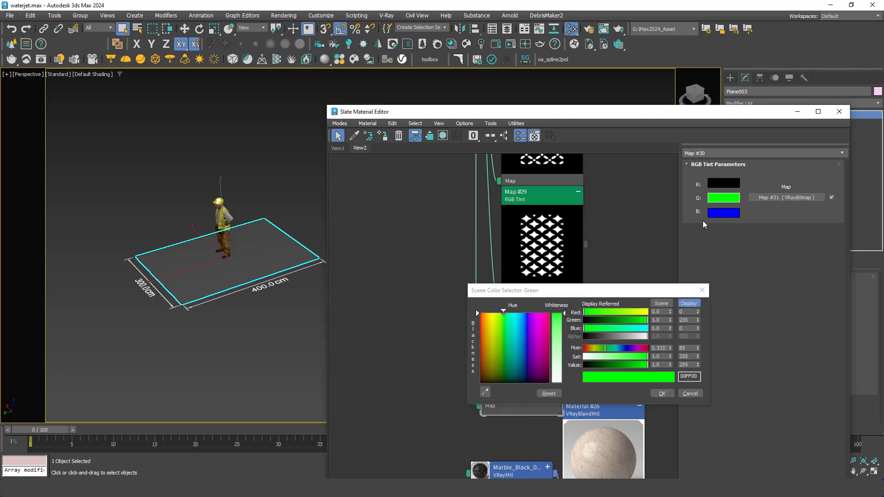
{"action": "left_click_drag", "start_coordinate": [589, 365], "coordinate": [583, 365]}
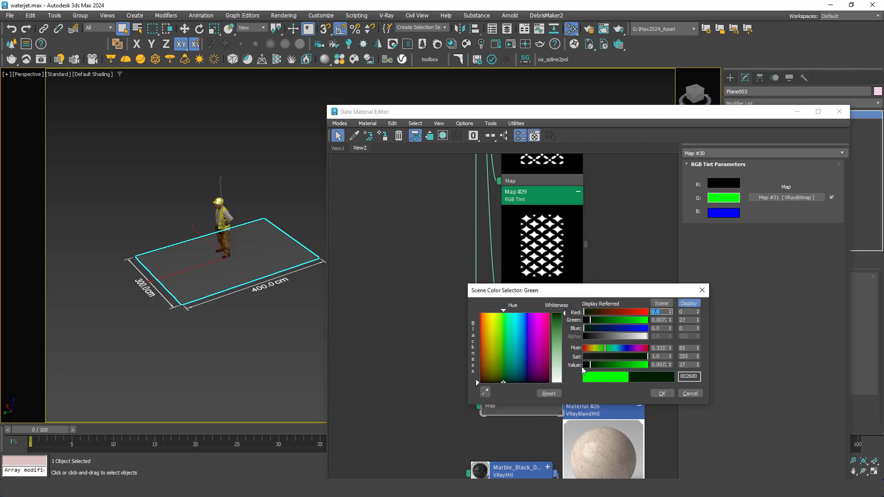
{"action": "left_click", "coordinate": [725, 214]}
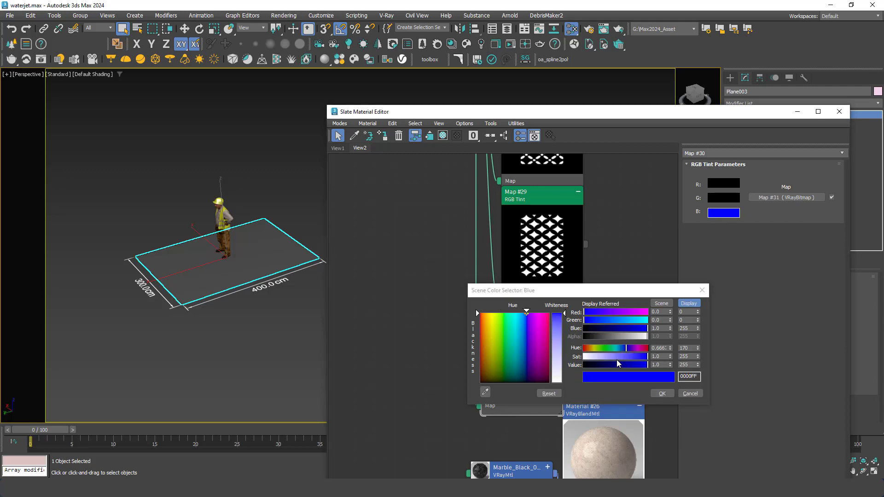
{"action": "left_click_drag", "start_coordinate": [613, 356], "coordinate": [553, 376]}
{"action": "left_click", "coordinate": [662, 393]}
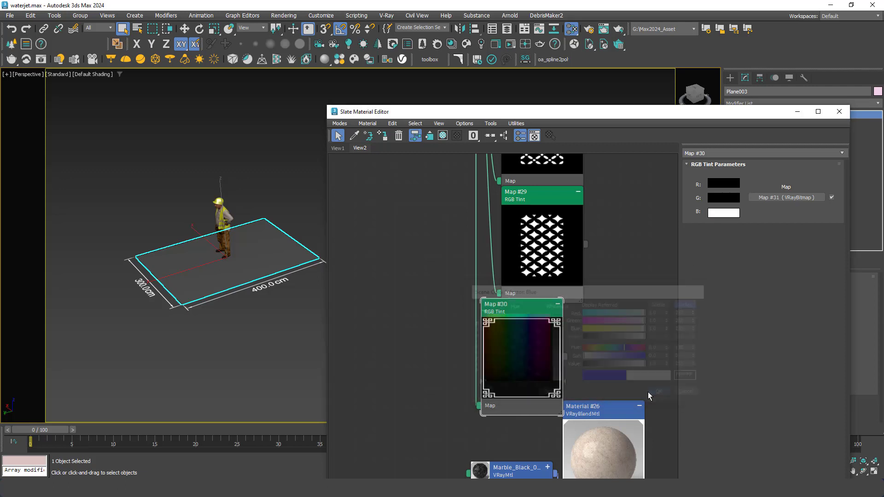
{"action": "scroll", "coordinate": [527, 242], "scroll_direction": "down", "scroll_amount": 4}
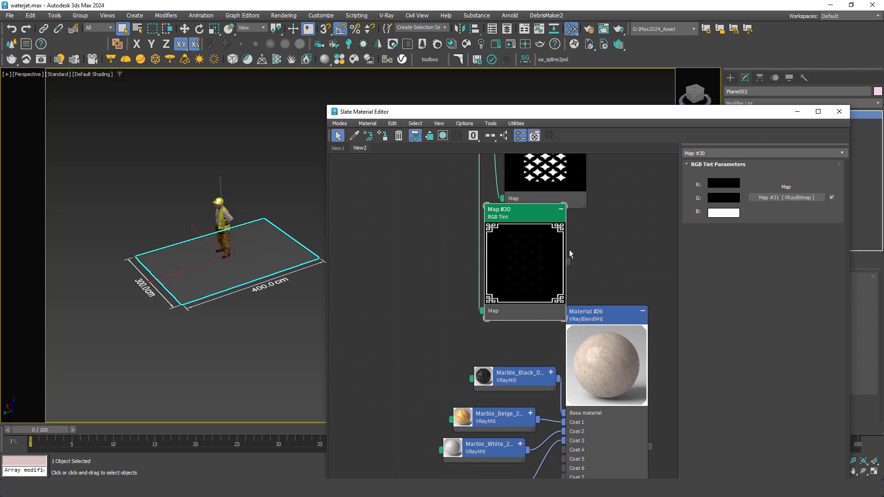
{"action": "scroll", "coordinate": [559, 251], "scroll_direction": "down", "scroll_amount": 2}
{"action": "scroll", "coordinate": [541, 262], "scroll_direction": "down", "scroll_amount": 1}
{"action": "scroll", "coordinate": [541, 263], "scroll_direction": "down", "scroll_amount": 1}
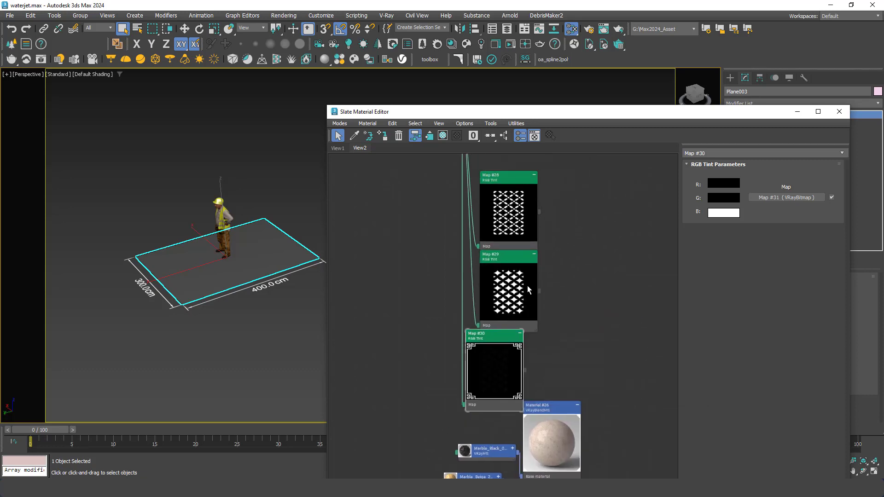
{"action": "scroll", "coordinate": [528, 300], "scroll_direction": "down", "scroll_amount": 2}
{"action": "scroll", "coordinate": [531, 248], "scroll_direction": "up", "scroll_amount": 2}
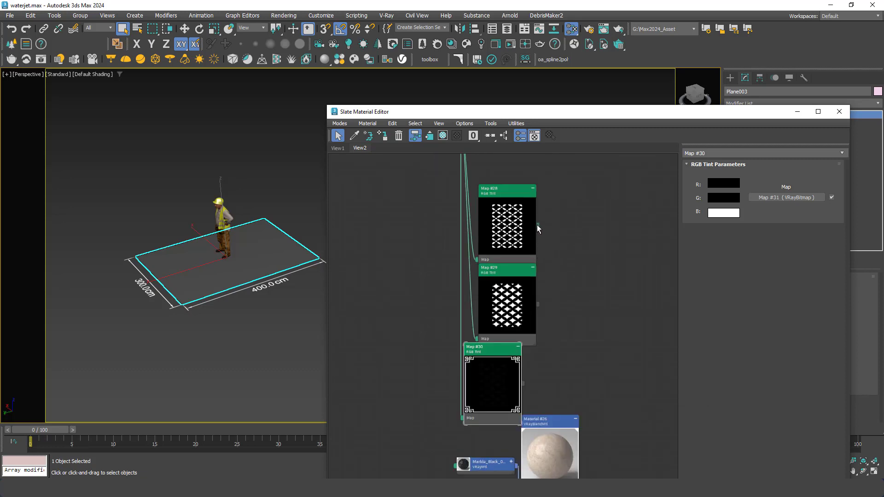
Step: Wire RGB Tint Maps #28, #29 and #30 into Material #26's Blend 1, 2 and 3 amounts
{"action": "left_click_drag", "start_coordinate": [538, 225], "coordinate": [566, 426]}
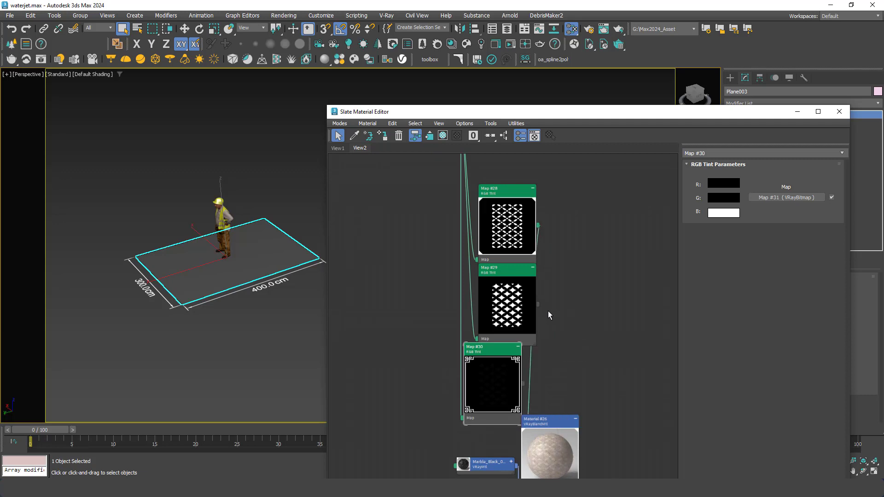
{"action": "left_click_drag", "start_coordinate": [538, 305], "coordinate": [548, 420]}
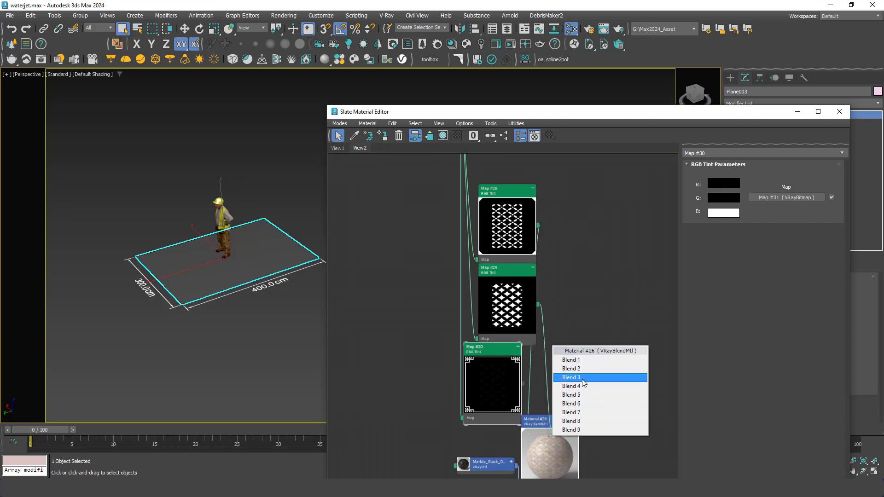
{"action": "left_click", "coordinate": [584, 371]}
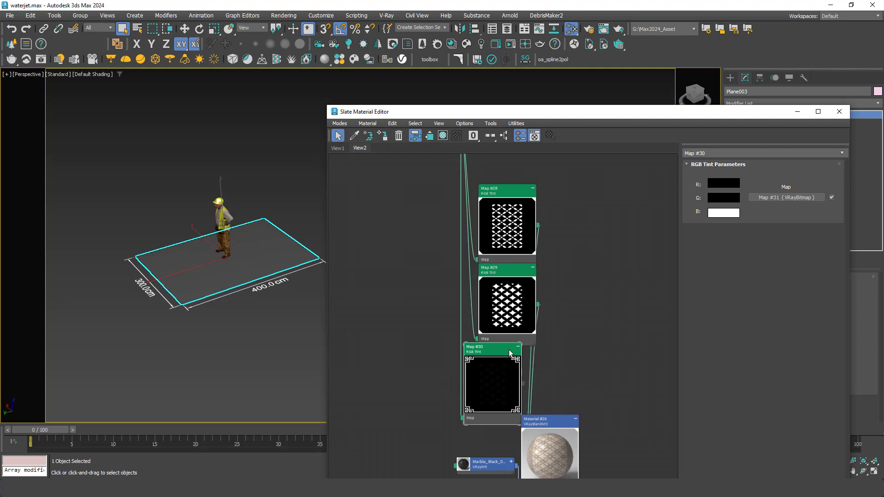
{"action": "left_click_drag", "start_coordinate": [523, 383], "coordinate": [557, 438]}
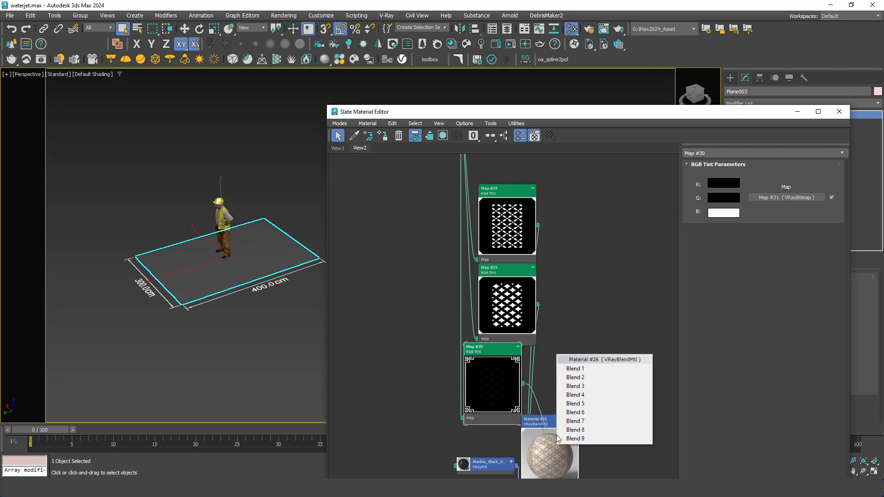
{"action": "left_click", "coordinate": [585, 386]}
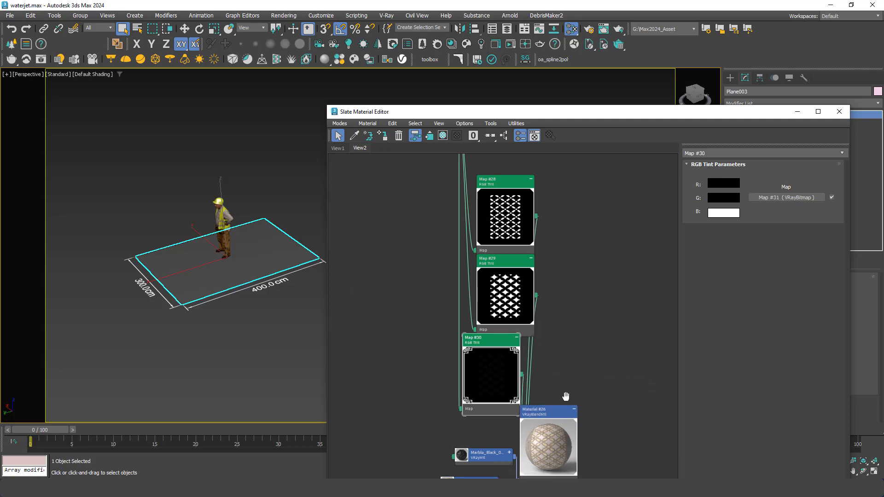
{"action": "left_click_drag", "start_coordinate": [566, 396], "coordinate": [568, 342]}
{"action": "scroll", "coordinate": [544, 348], "scroll_direction": "up", "scroll_amount": 2}
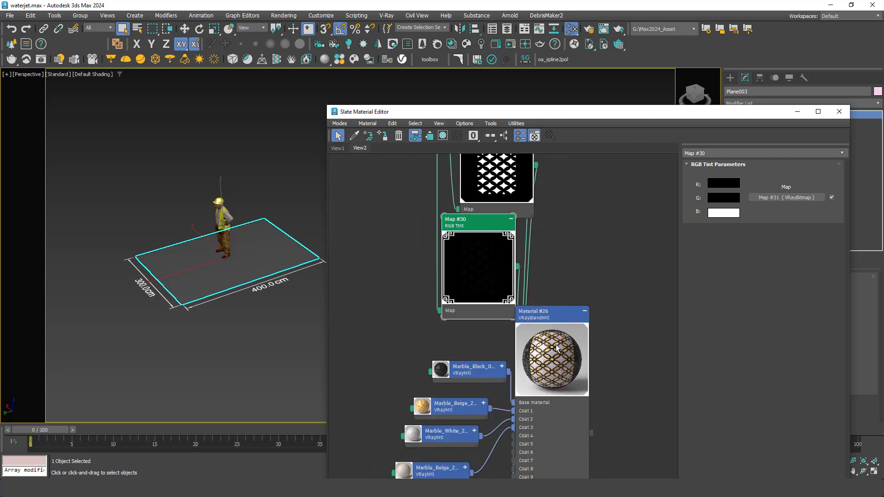
{"action": "scroll", "coordinate": [565, 356], "scroll_direction": "down", "scroll_amount": 2}
{"action": "scroll", "coordinate": [555, 405], "scroll_direction": "down", "scroll_amount": 1}
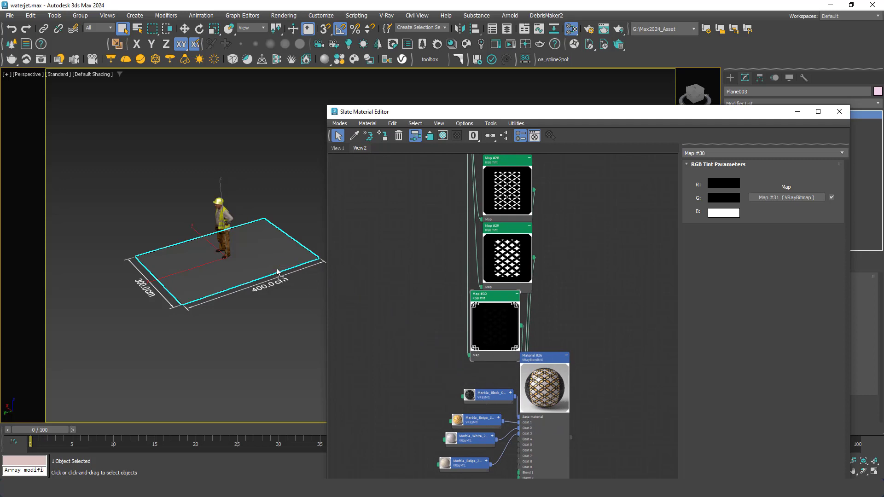
{"action": "scroll", "coordinate": [263, 272], "scroll_direction": "up", "scroll_amount": 3}
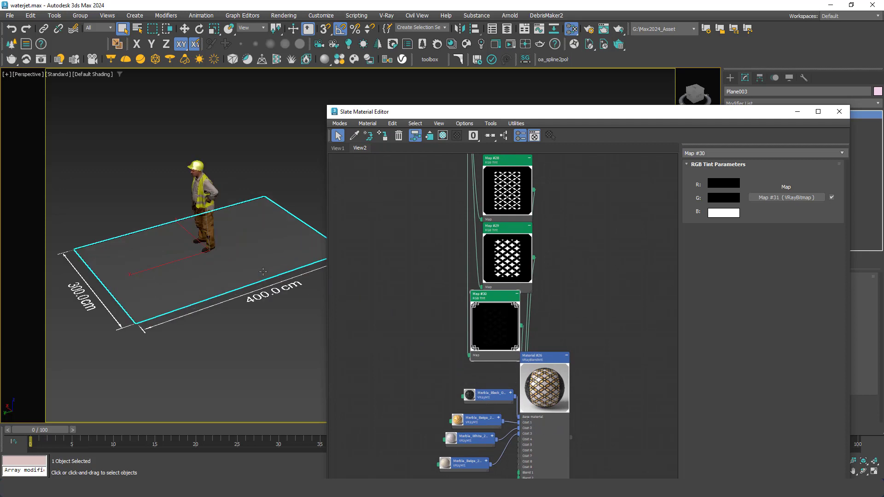
Step: Render the rug in V-Ray and view the frame buffer at 100%
{"action": "left_click", "coordinate": [41, 60]}
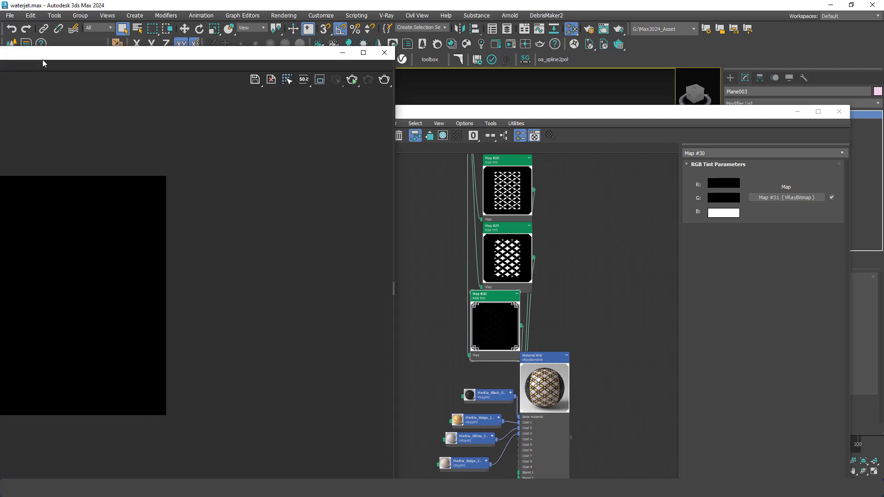
{"action": "left_click", "coordinate": [351, 80]}
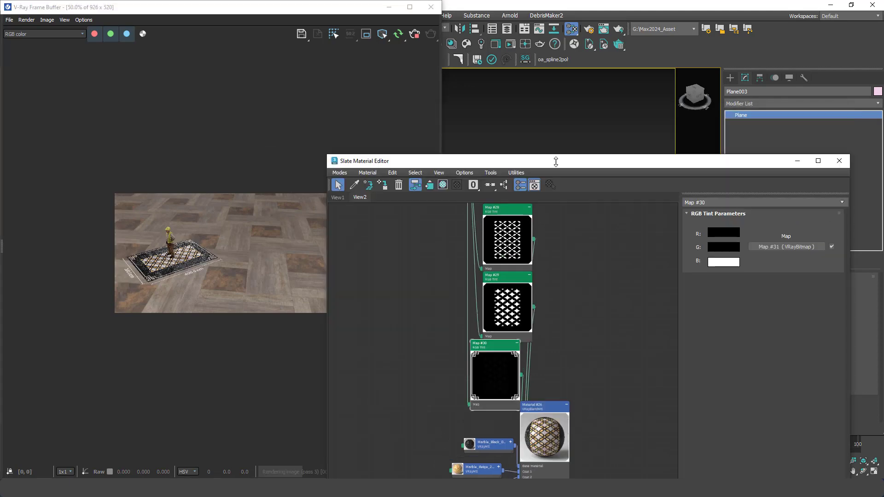
{"action": "left_click_drag", "start_coordinate": [510, 117], "coordinate": [534, 184]}
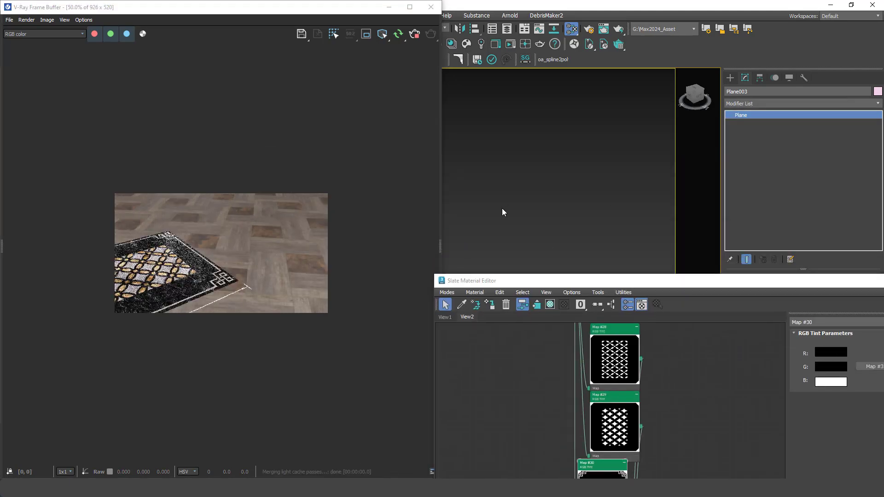
{"action": "double_click", "coordinate": [258, 236]}
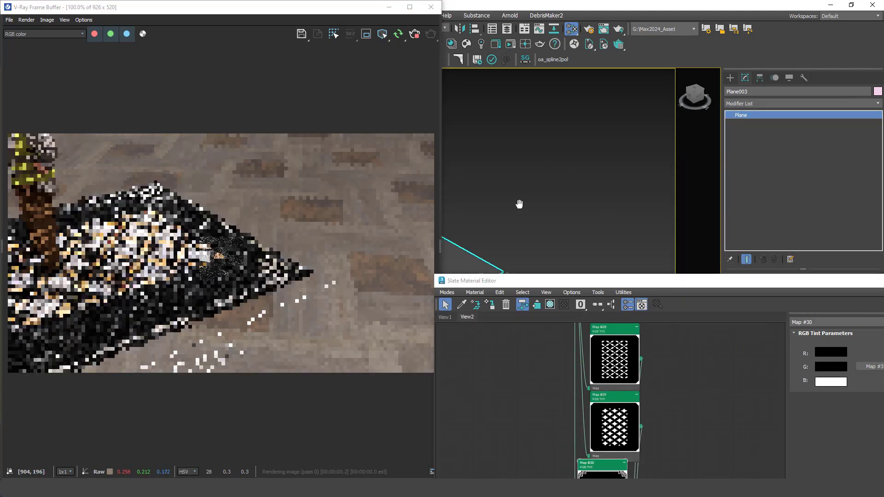
{"action": "scroll", "coordinate": [576, 177], "scroll_direction": "up", "scroll_amount": 3}
{"action": "scroll", "coordinate": [573, 177], "scroll_direction": "up", "scroll_amount": 2}
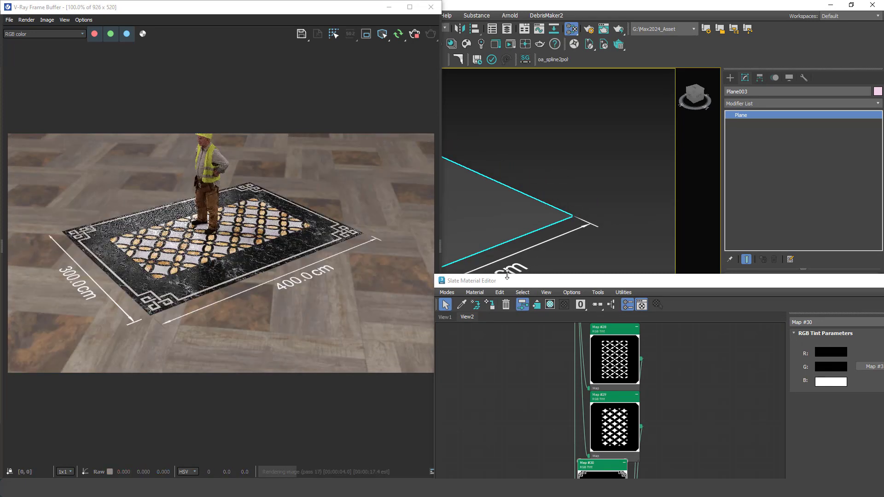
Step: Enlarge the Slate editor and select Material #26 to show its parameters
{"action": "left_click_drag", "start_coordinate": [507, 275], "coordinate": [490, 46]}
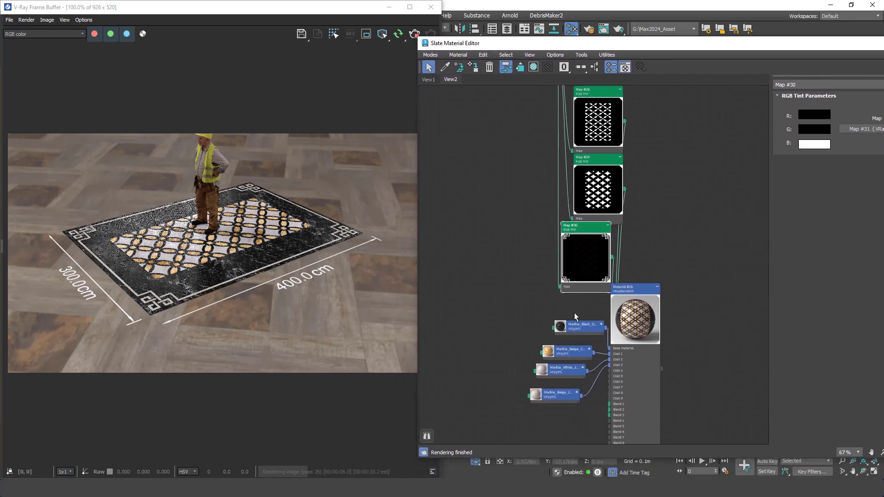
{"action": "scroll", "coordinate": [576, 229], "scroll_direction": "up", "scroll_amount": 2}
{"action": "scroll", "coordinate": [589, 214], "scroll_direction": "up", "scroll_amount": 2}
{"action": "left_click", "coordinate": [647, 184]}
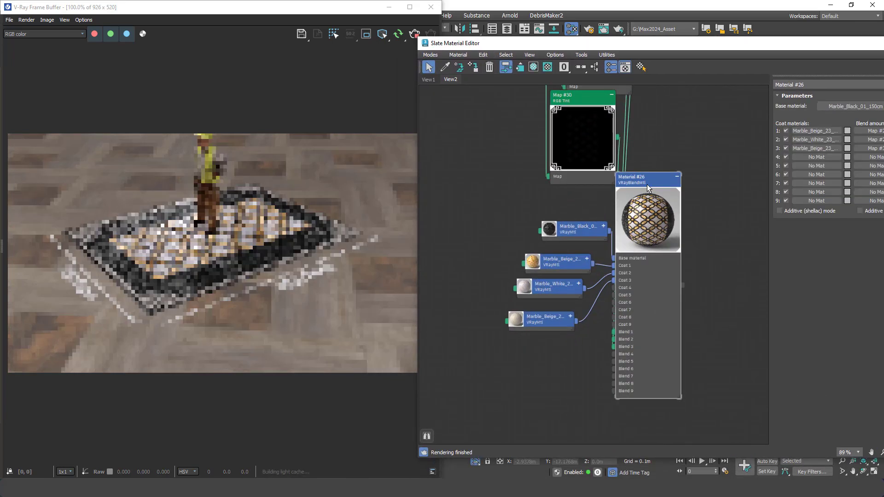
{"action": "left_click_drag", "start_coordinate": [648, 184], "coordinate": [517, 224]}
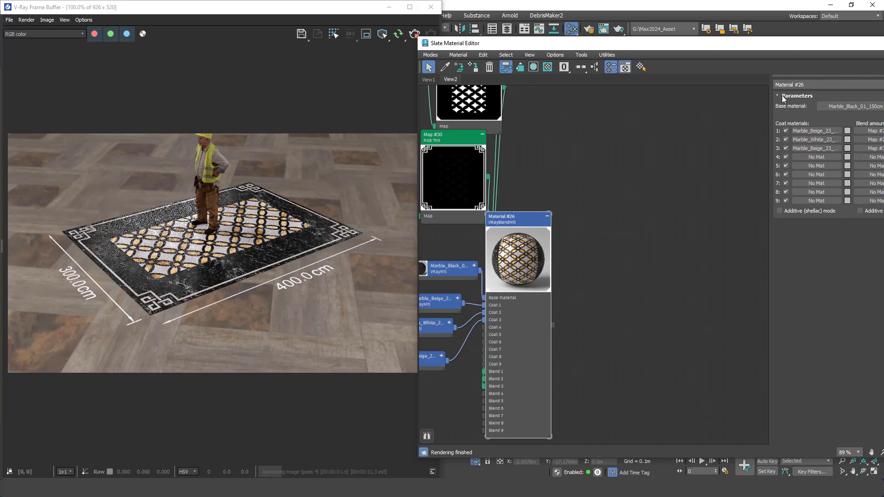
Step: Float Material #26's parameters, swap the base and coat 2 marbles, then restore the black base
{"action": "left_click_drag", "start_coordinate": [824, 74], "coordinate": [639, 114]}
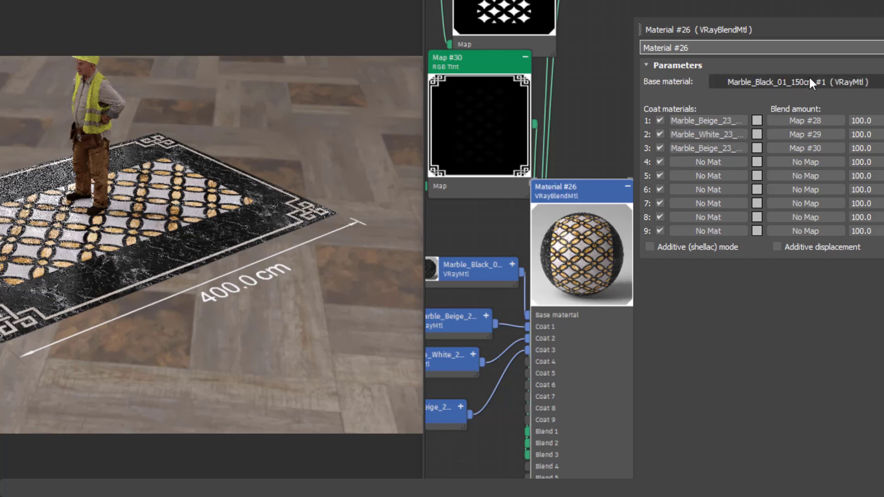
{"action": "mouse_move", "coordinate": [808, 85]}
{"action": "left_mouse_down"}
{"action": "mouse_move", "coordinate": [712, 147]}
{"action": "mouse_move", "coordinate": [699, 131]}
{"action": "left_mouse_up"}
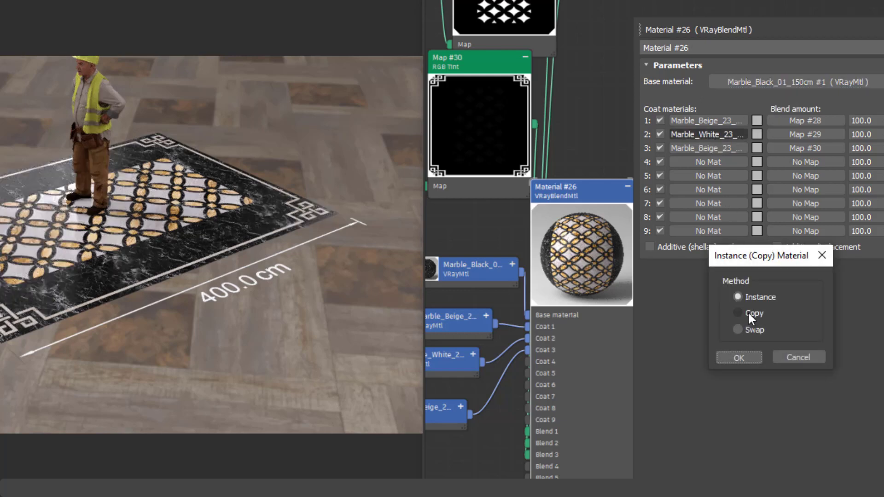
{"action": "left_click", "coordinate": [739, 358]}
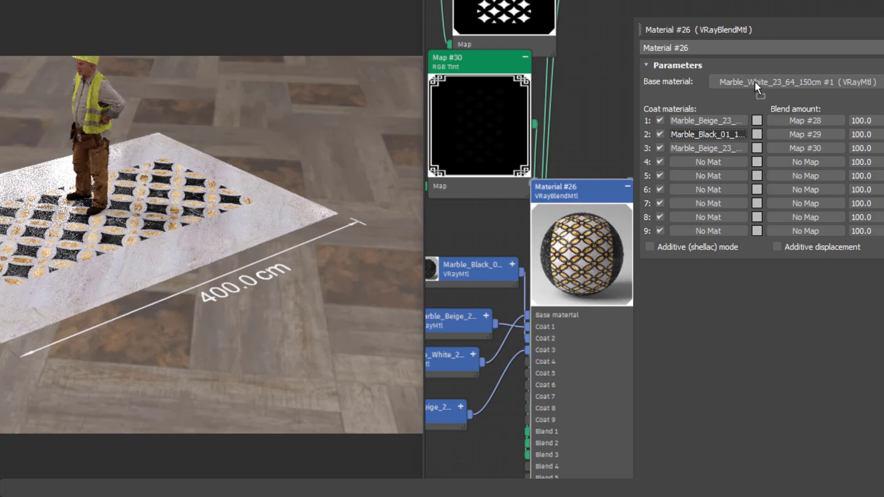
{"action": "left_click_drag", "start_coordinate": [755, 81], "coordinate": [707, 134]}
{"action": "left_click", "coordinate": [739, 357]}
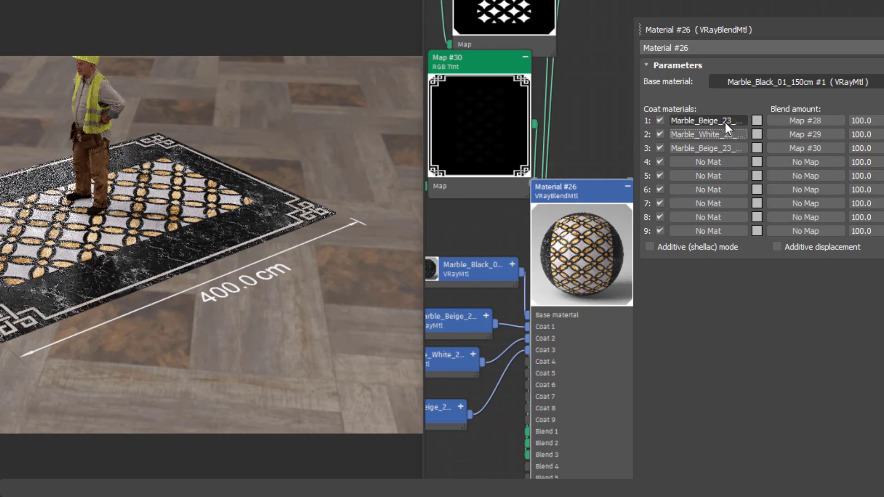
Step: Swap coat 1 and coat 3 marbles, then swap them back to the original order
{"action": "left_click_drag", "start_coordinate": [725, 124], "coordinate": [722, 150]}
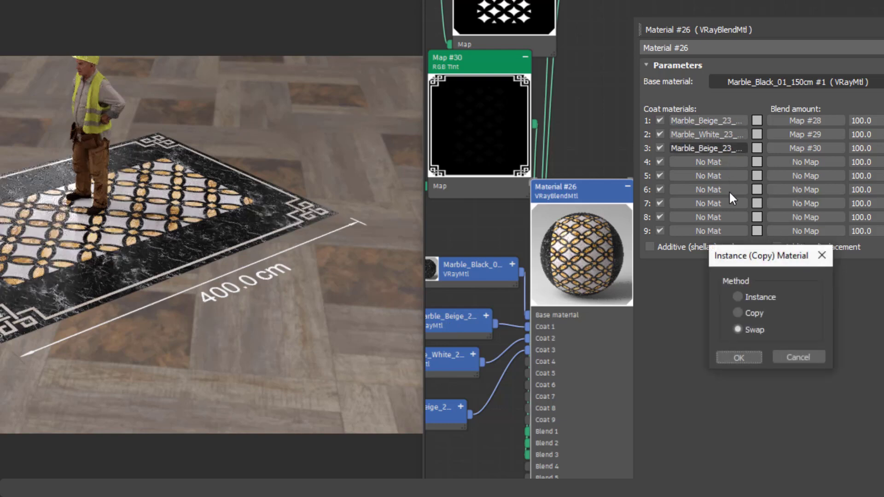
{"action": "left_click", "coordinate": [736, 356]}
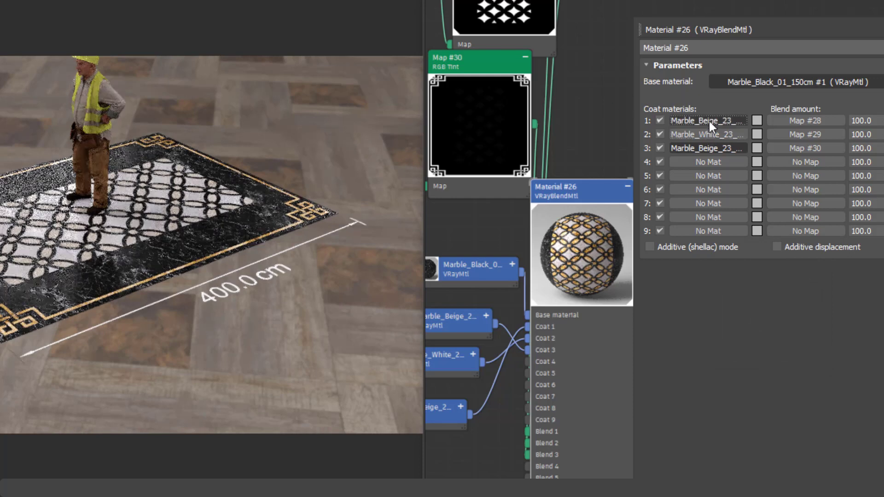
{"action": "left_click_drag", "start_coordinate": [708, 120], "coordinate": [701, 149]}
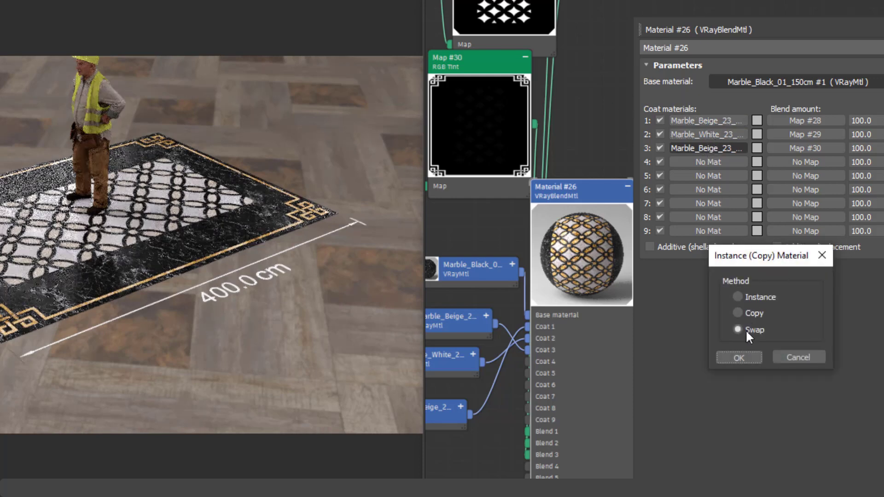
{"action": "left_click", "coordinate": [738, 353]}
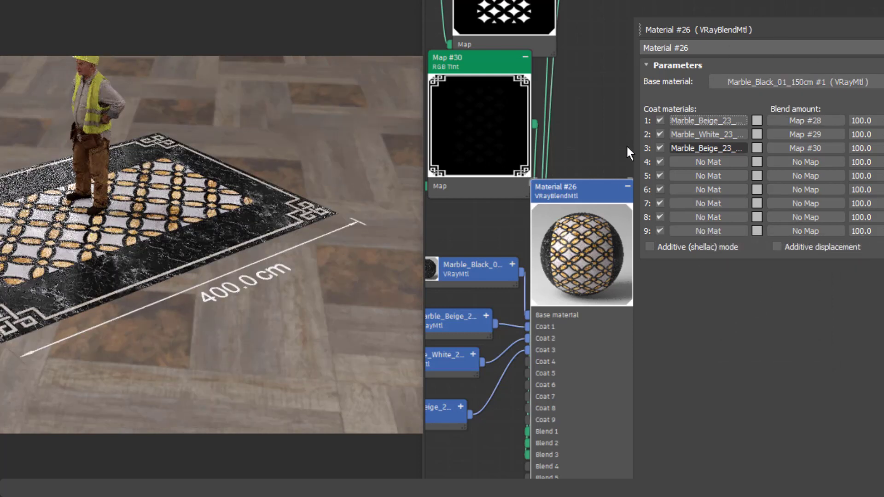
Step: Pan and zoom the Slate view to show the full marble node network, with the Parameters panel moved aside
{"action": "left_click_drag", "start_coordinate": [620, 145], "coordinate": [709, 223]}
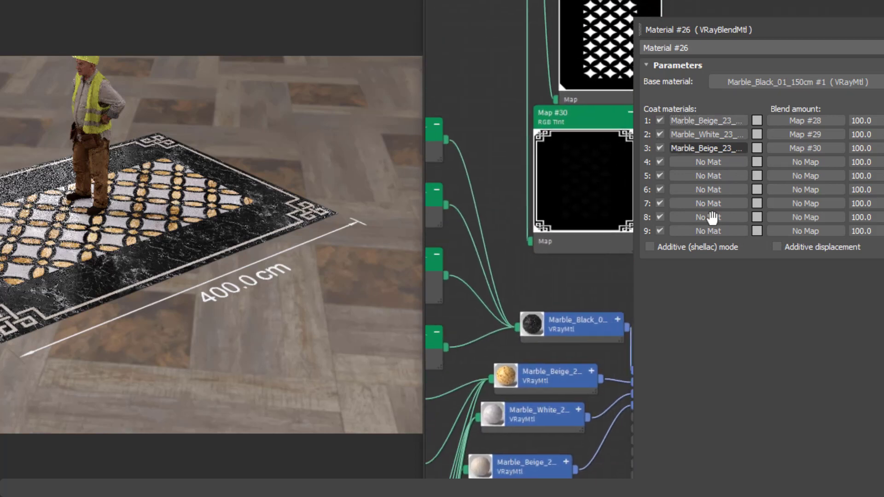
{"action": "left_click_drag", "start_coordinate": [732, 29], "coordinate": [844, 34]}
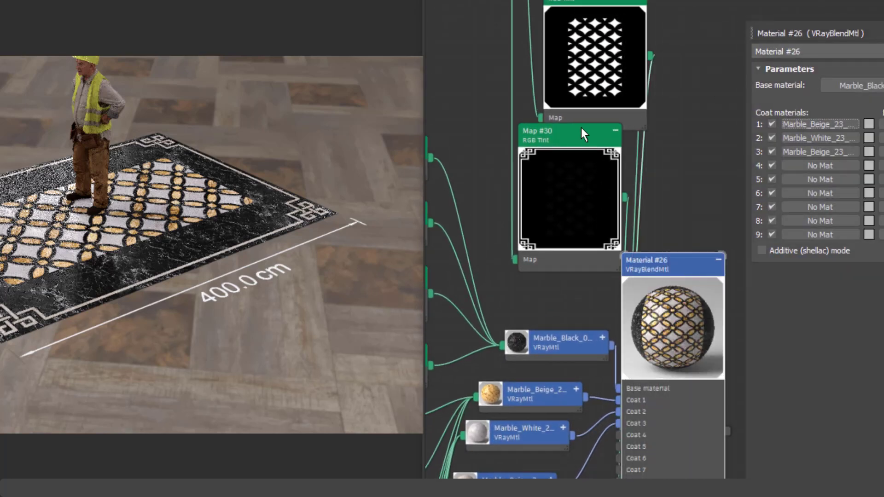
{"action": "scroll", "coordinate": [581, 128], "scroll_direction": "down", "scroll_amount": 3}
{"action": "left_click_drag", "start_coordinate": [661, 158], "coordinate": [656, 167]}
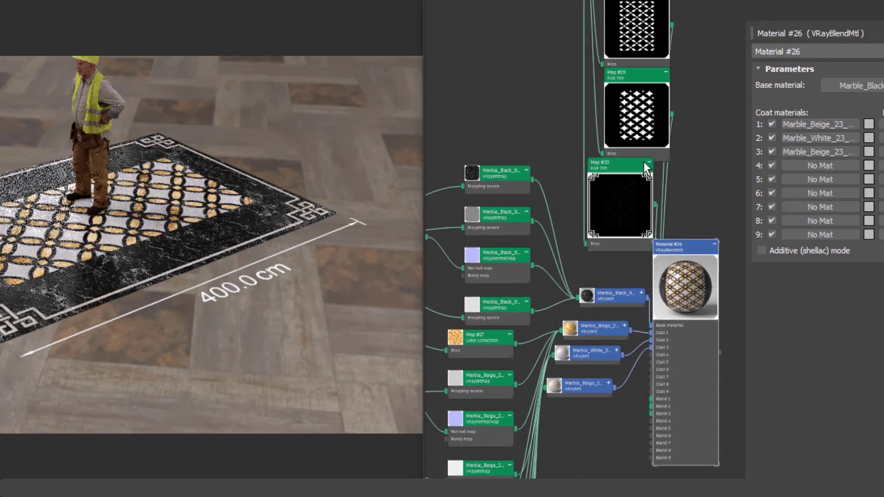